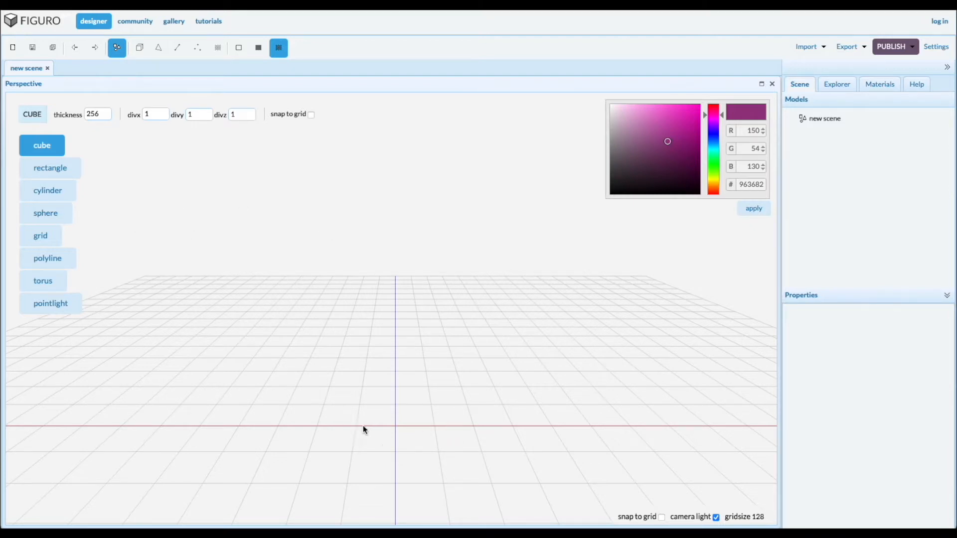
Create a box on the grid and scale it into a flat bar about 526 wide, 68 high and 159 deep
drag(325, 414, 490, 446)
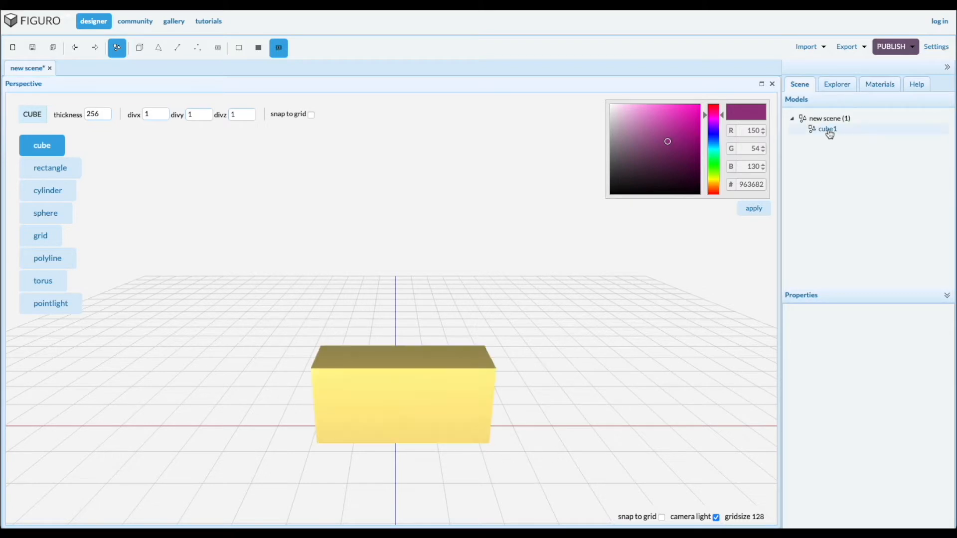
click(830, 133)
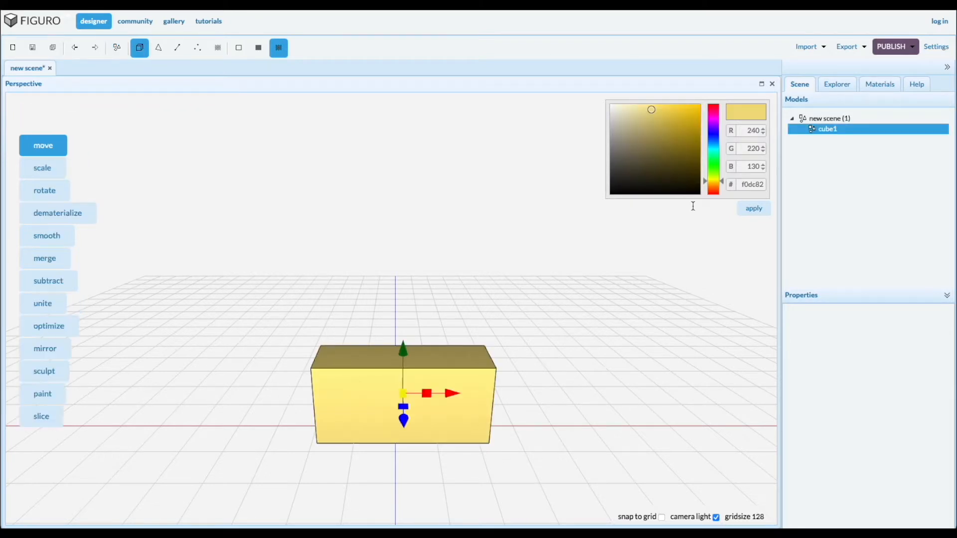
click(49, 171)
drag(259, 250, 402, 374)
Move the bar to the scene origin with an absolute offset of 0, 0, 0
click(45, 148)
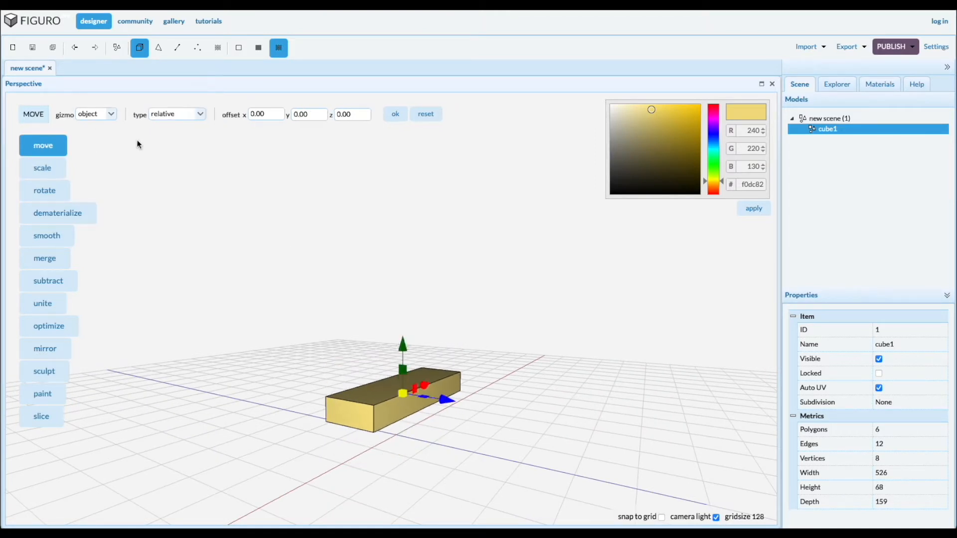
click(198, 117)
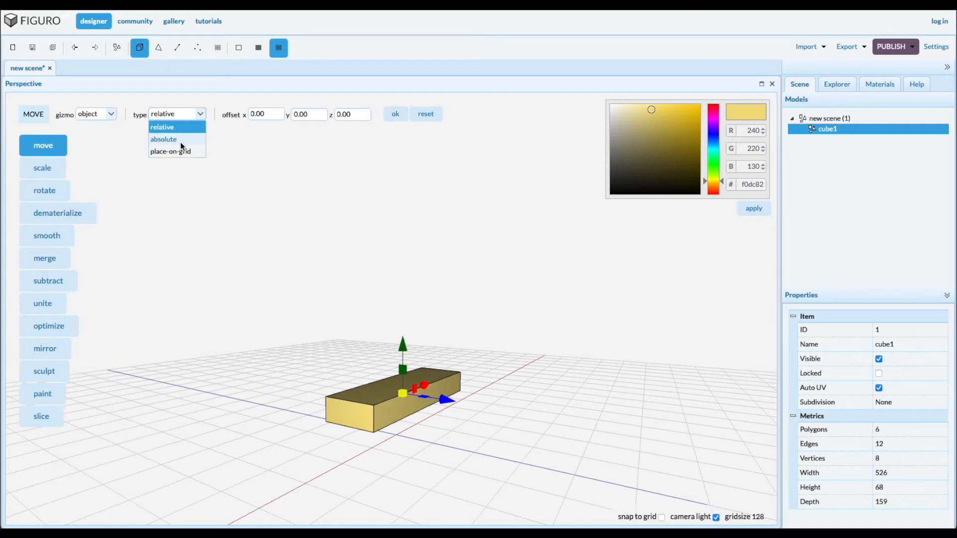
click(180, 141)
click(395, 114)
Scale the bar's top polygon inward along its length so the two ends slope
drag(488, 386, 364, 308)
click(159, 47)
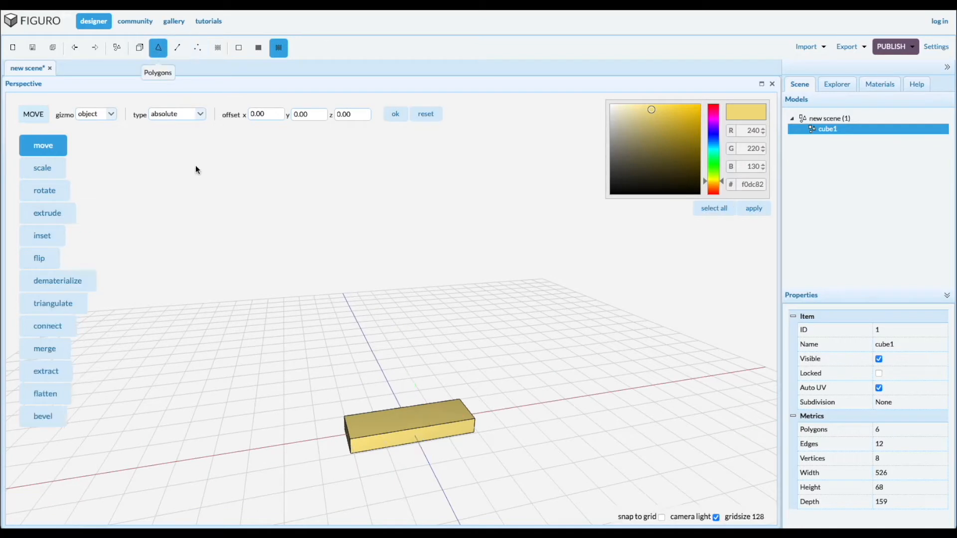
click(387, 428)
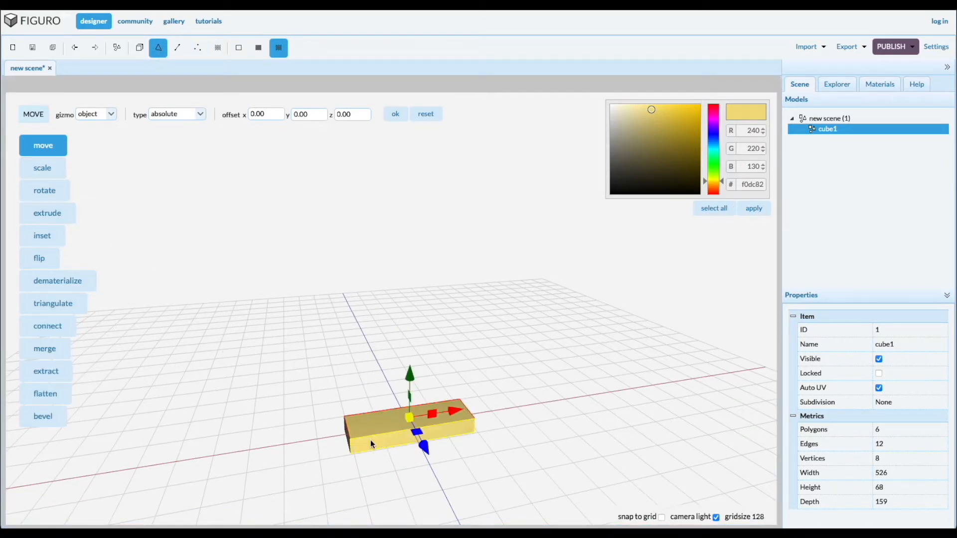
click(31, 173)
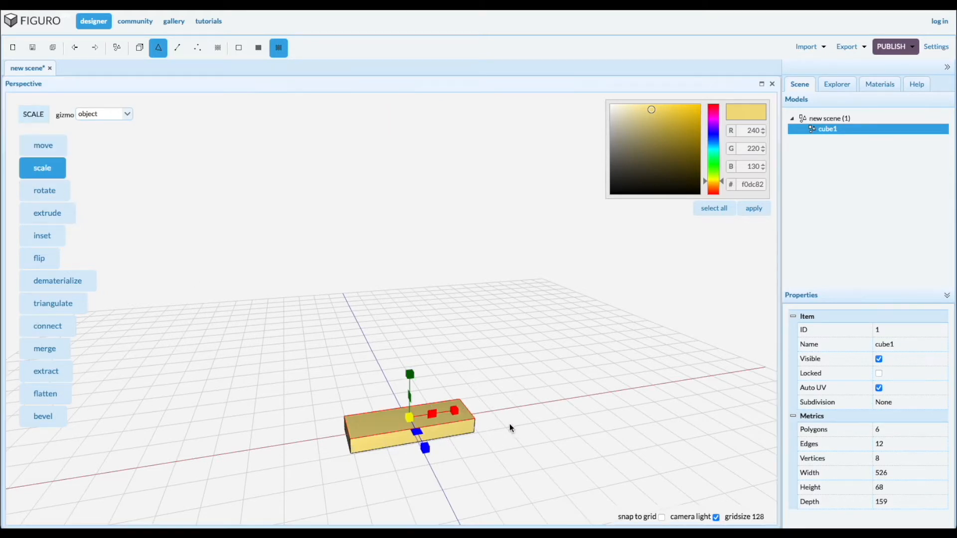
drag(455, 412, 447, 413)
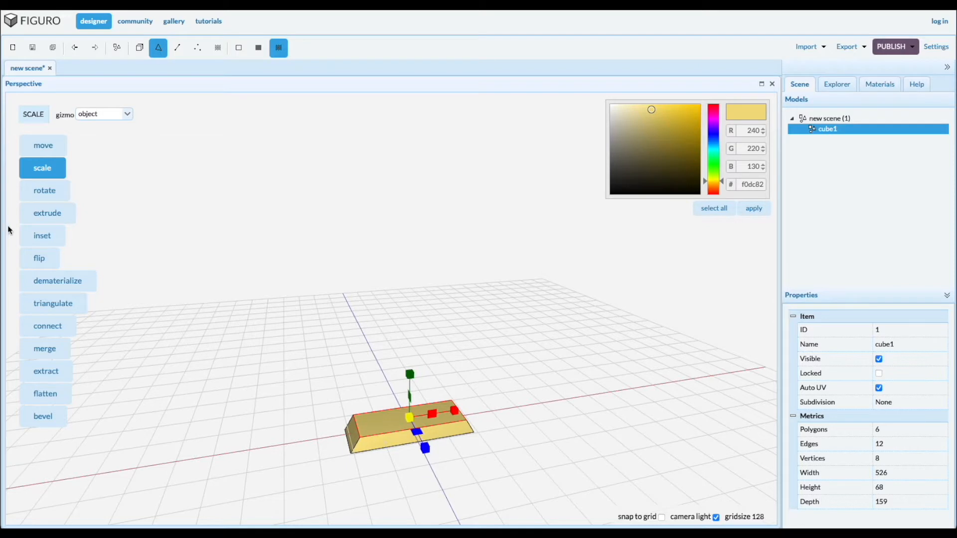
Extract the bar's top polygon into a separate model and scale that polygon to about 268 wide by 99 deep
click(43, 372)
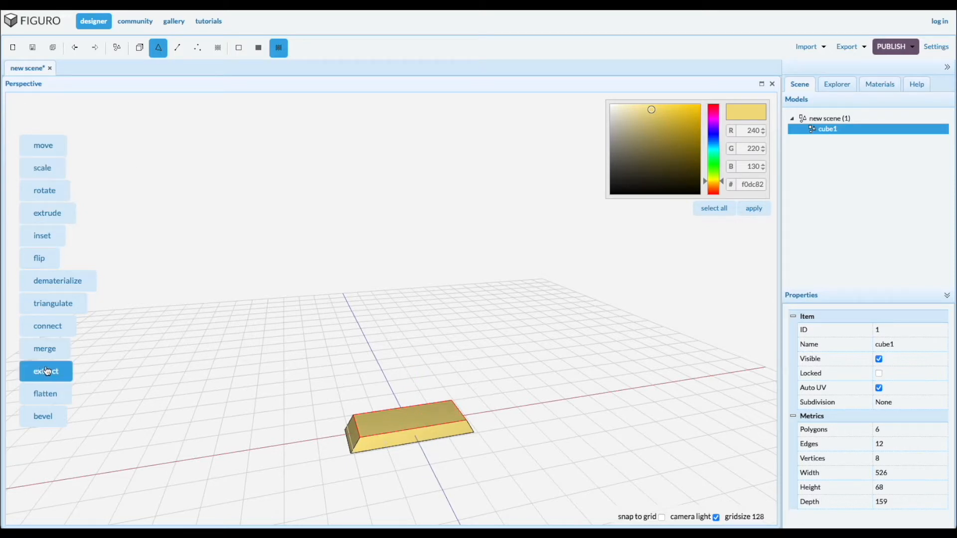
click(166, 114)
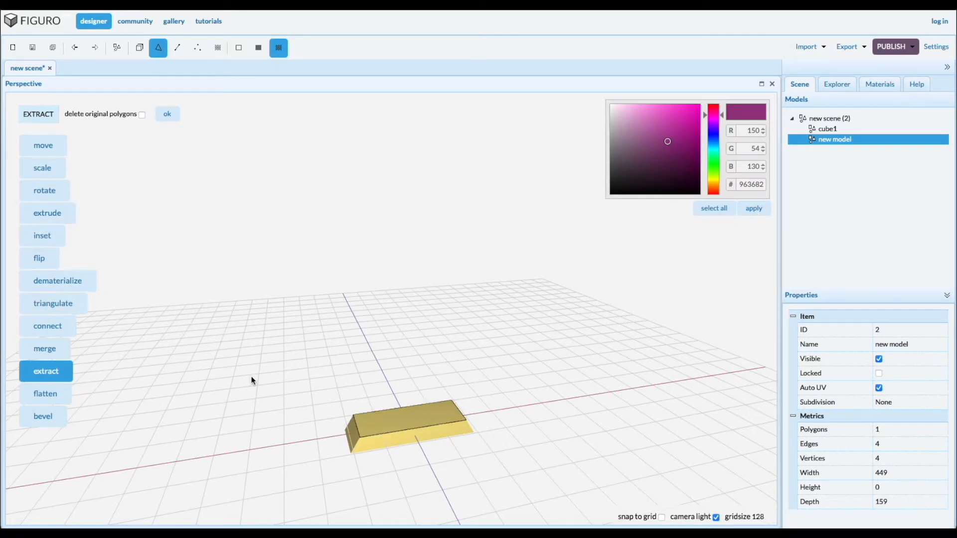
click(395, 413)
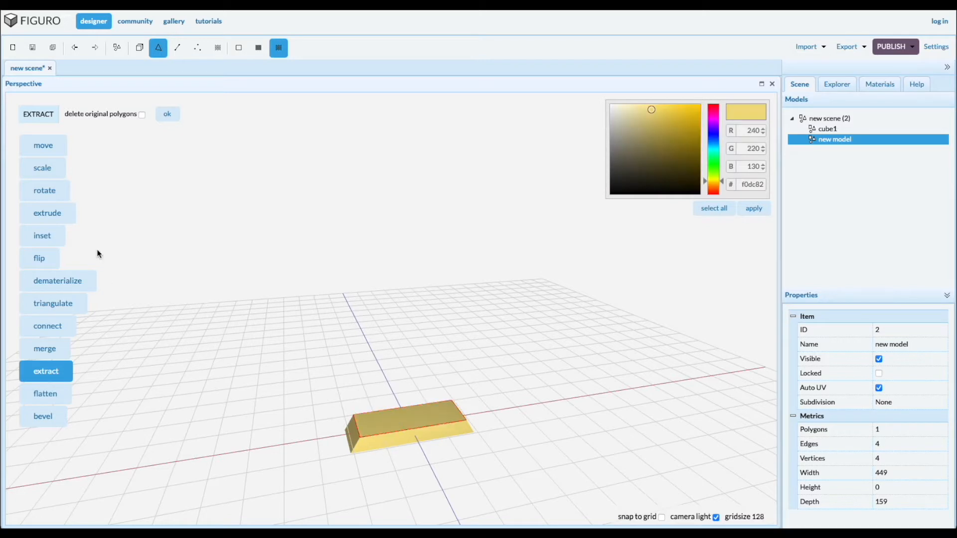
click(38, 171)
drag(453, 411, 444, 409)
drag(453, 474, 478, 468)
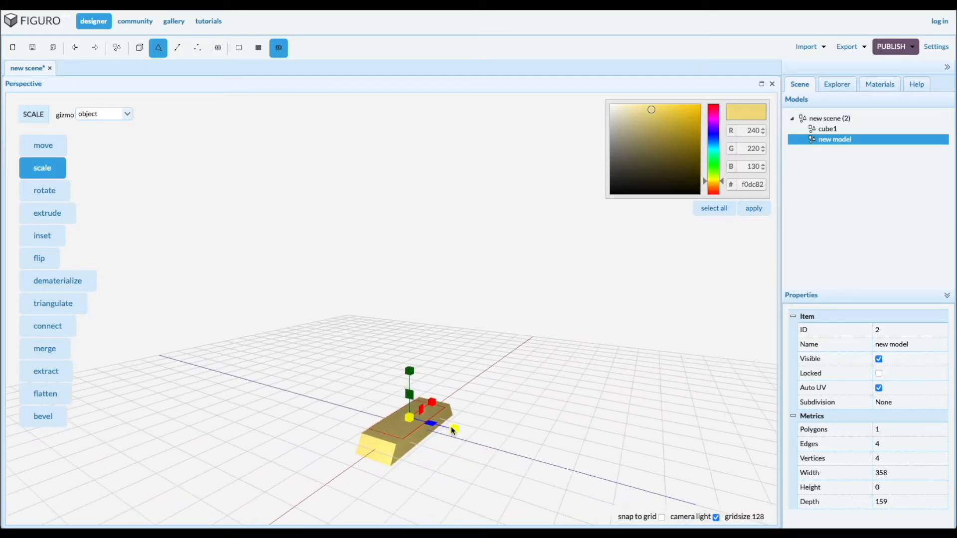
drag(432, 400, 426, 403)
drag(454, 432, 448, 427)
Extrude the extracted polygon upward in sections into a column about 372 high that narrows lengthwise toward its top
drag(482, 455, 460, 460)
click(44, 220)
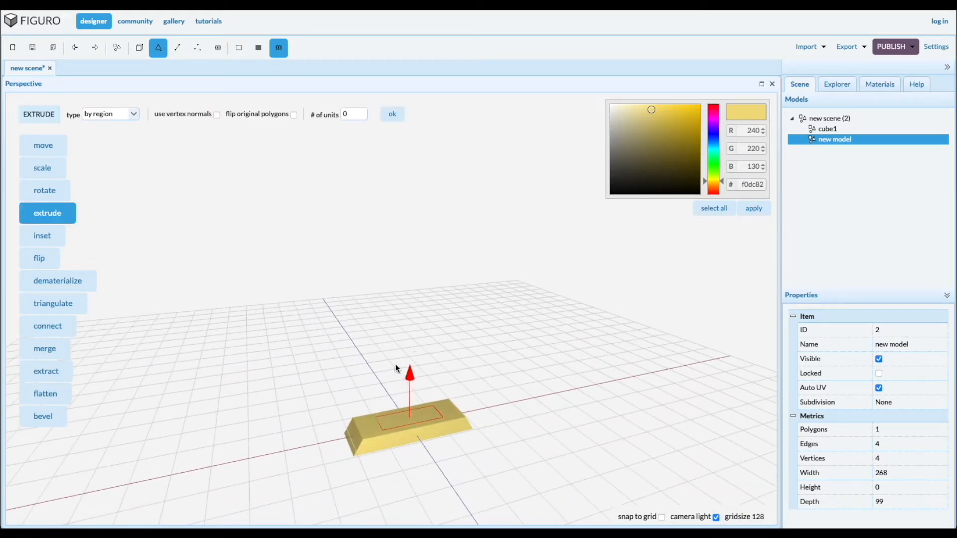
drag(413, 378, 402, 321)
click(38, 169)
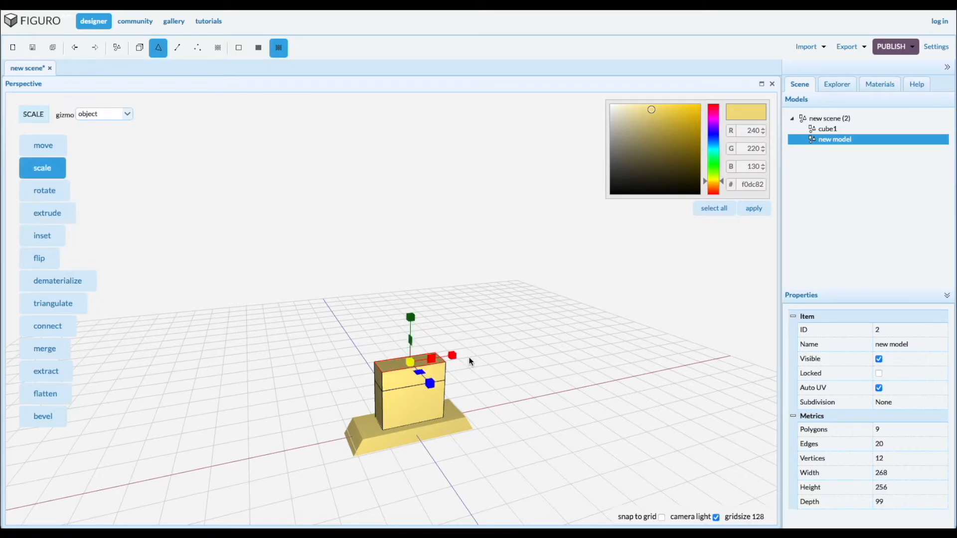
drag(453, 355, 444, 358)
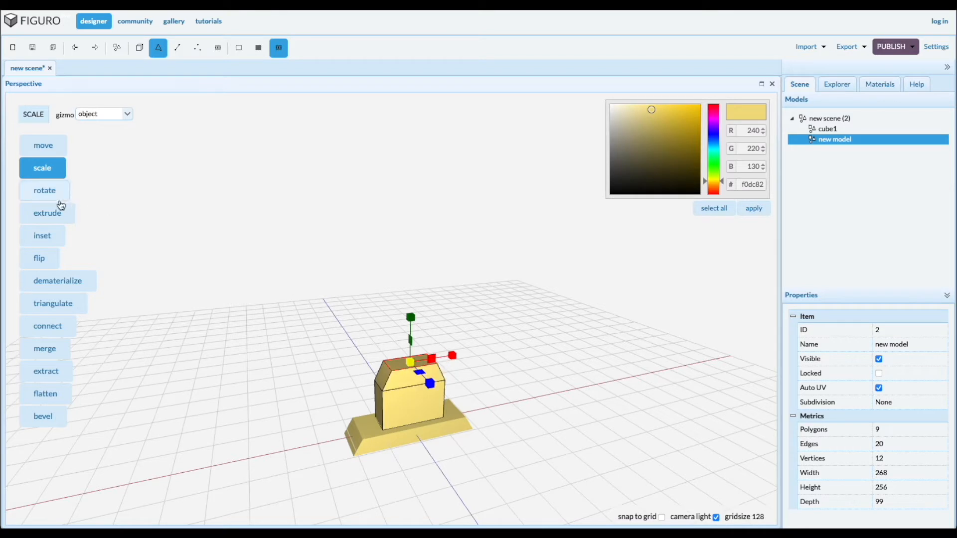
click(58, 212)
drag(409, 318, 404, 292)
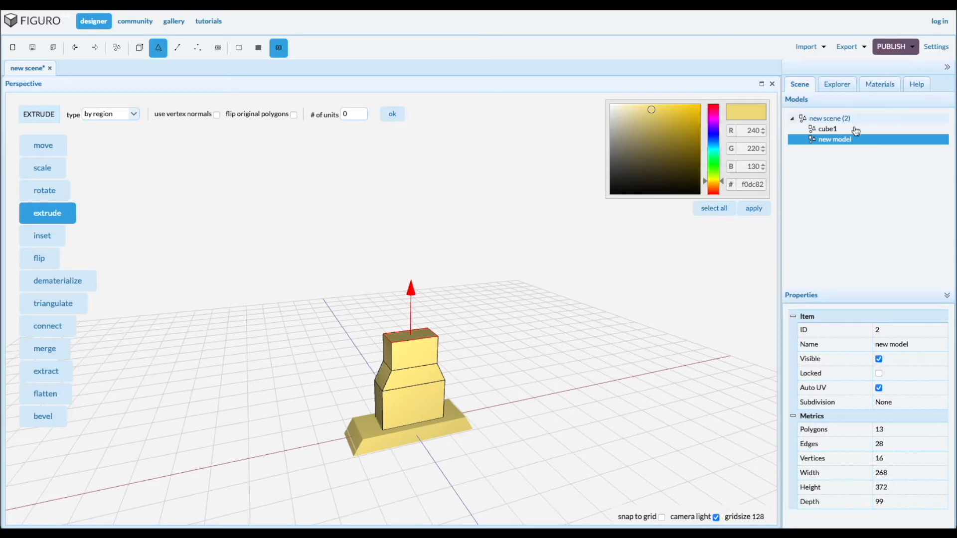
Widen the whole base bar, cube1, along its length to about 645
click(840, 130)
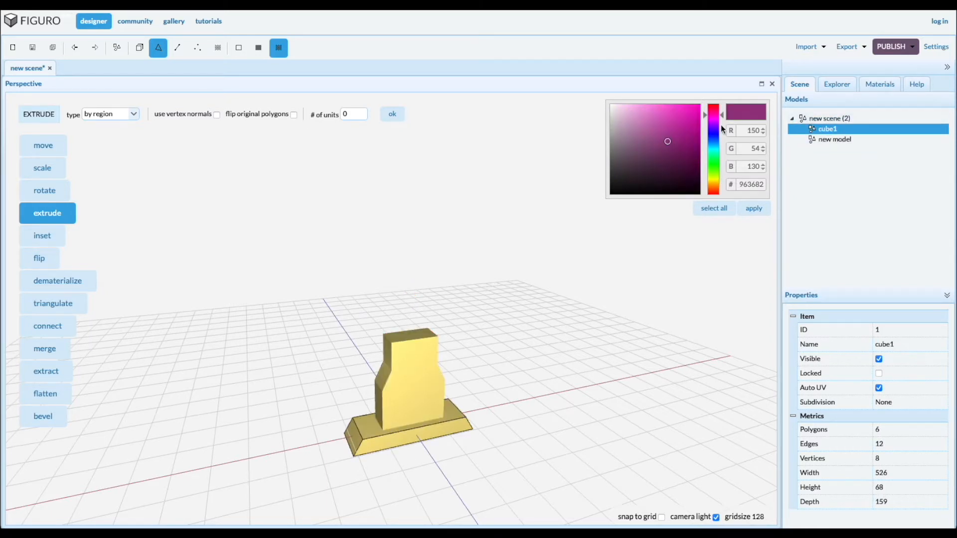
click(44, 168)
click(141, 48)
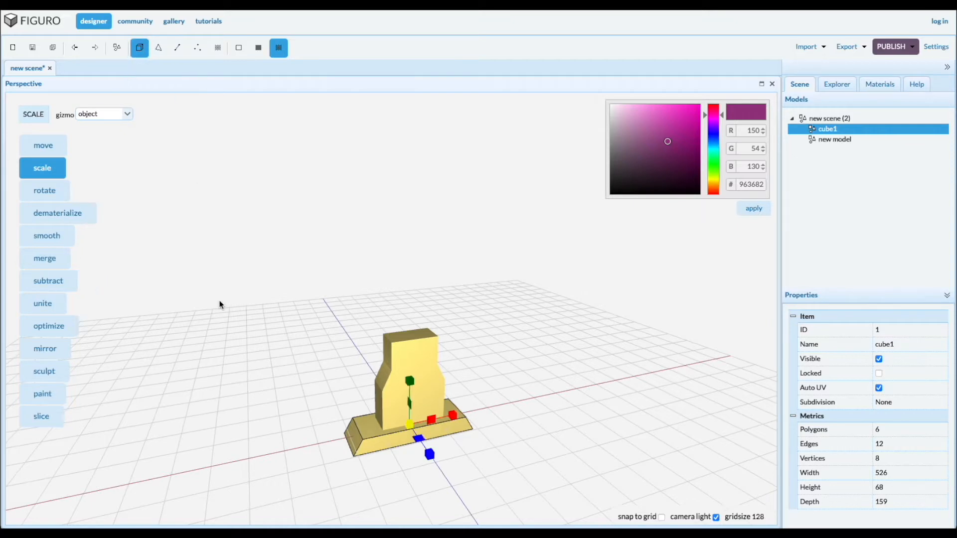
drag(453, 415, 465, 412)
Try rotating the base bar and column together about the vertical axis, and undo that rotation
drag(451, 488, 527, 481)
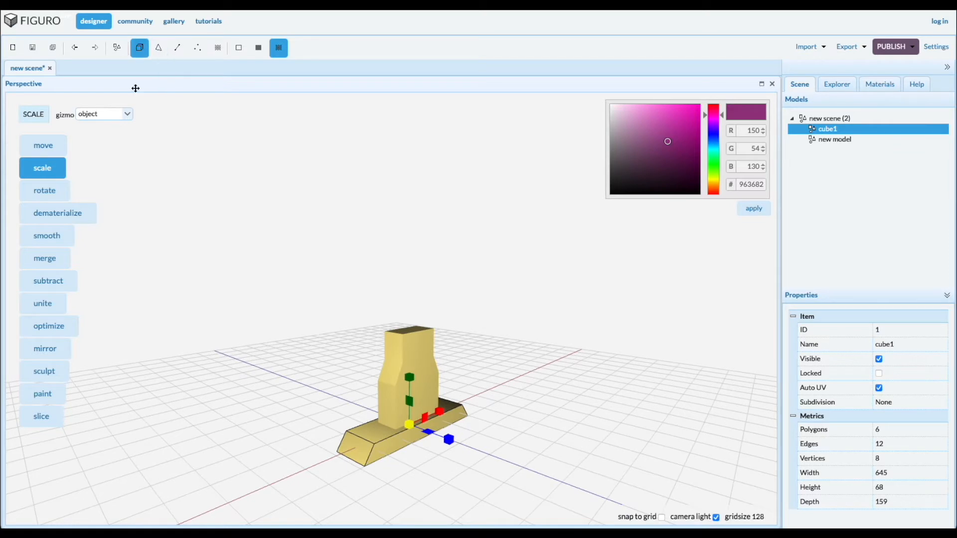
click(221, 318)
drag(281, 297, 515, 490)
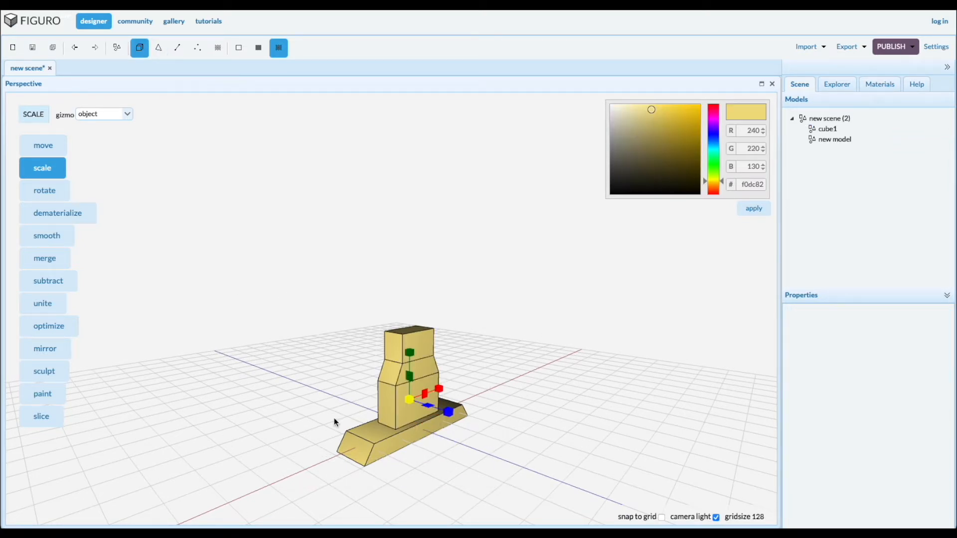
click(49, 191)
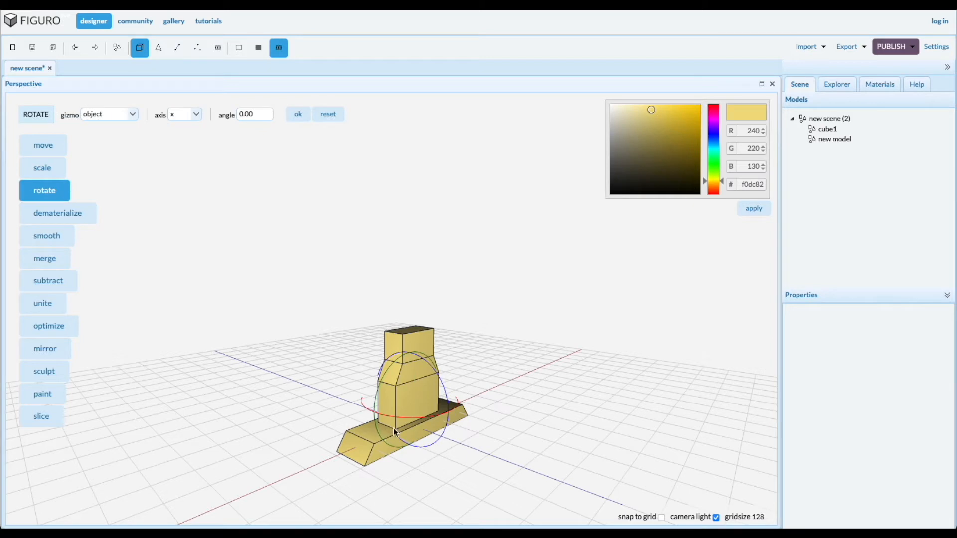
mouse_move(375, 415)
mouse_down()
mouse_move(377, 375)
mouse_move(363, 405)
mouse_up()
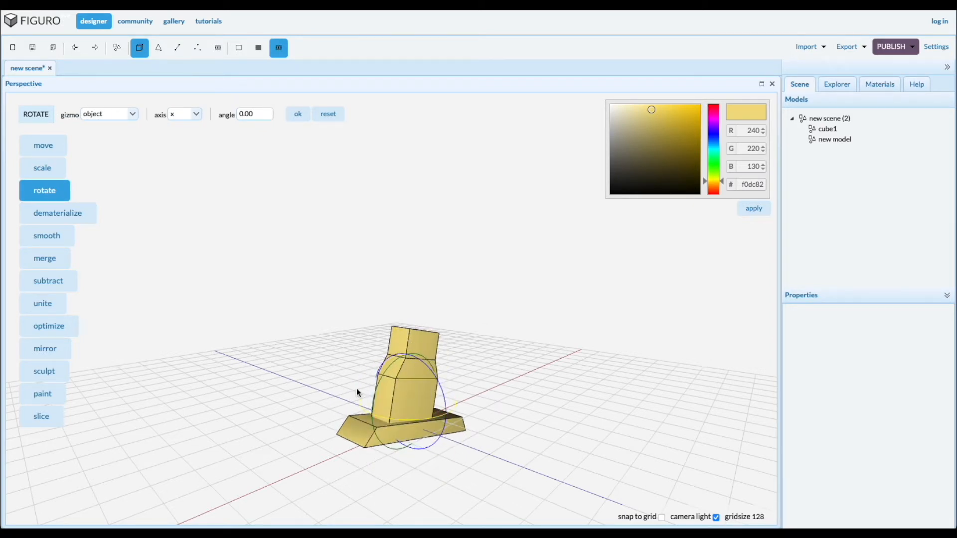
click(75, 48)
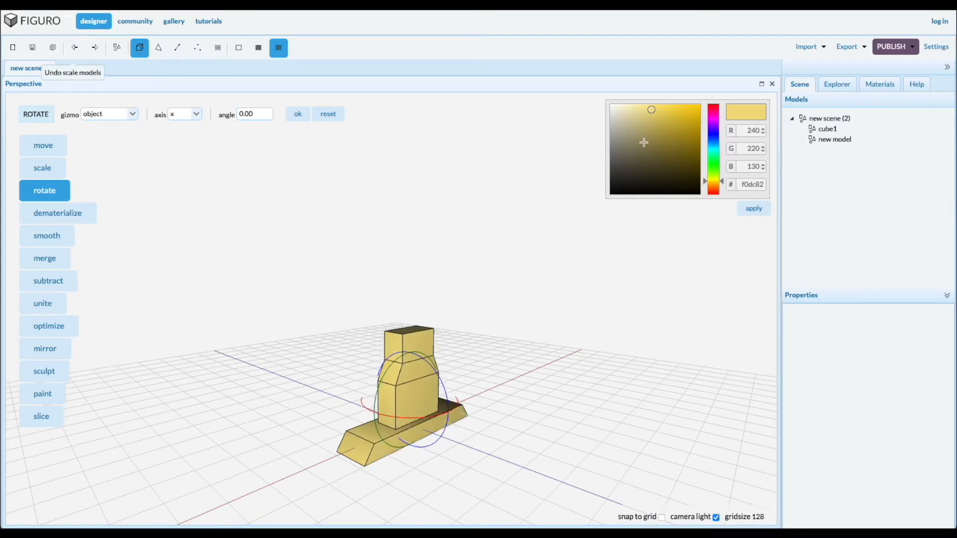
Nest the column model under cube1 in the scene hierarchy and duplicate cube1 together with its child
mouse_move(830, 140)
mouse_down()
mouse_move(841, 139)
mouse_move(839, 130)
mouse_up()
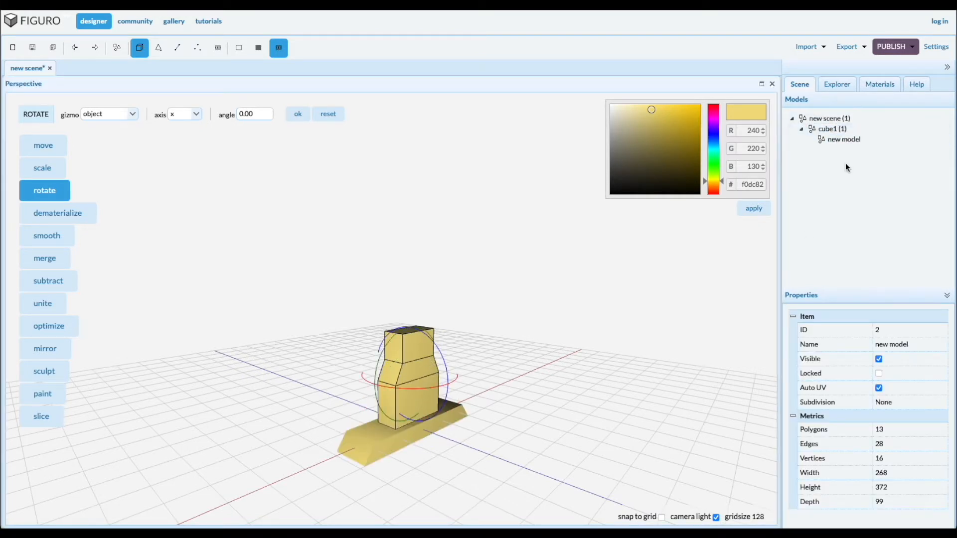
click(828, 129)
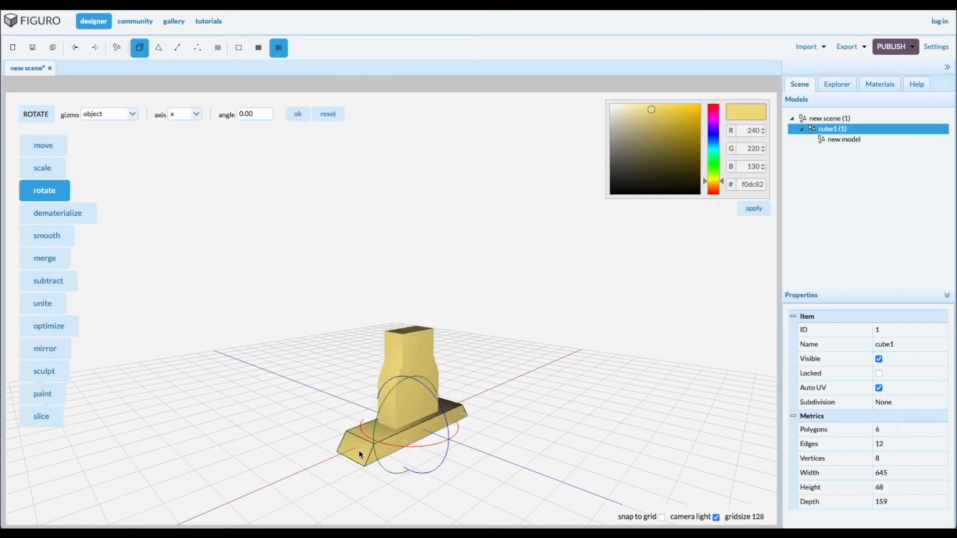
key(ctrl+d)
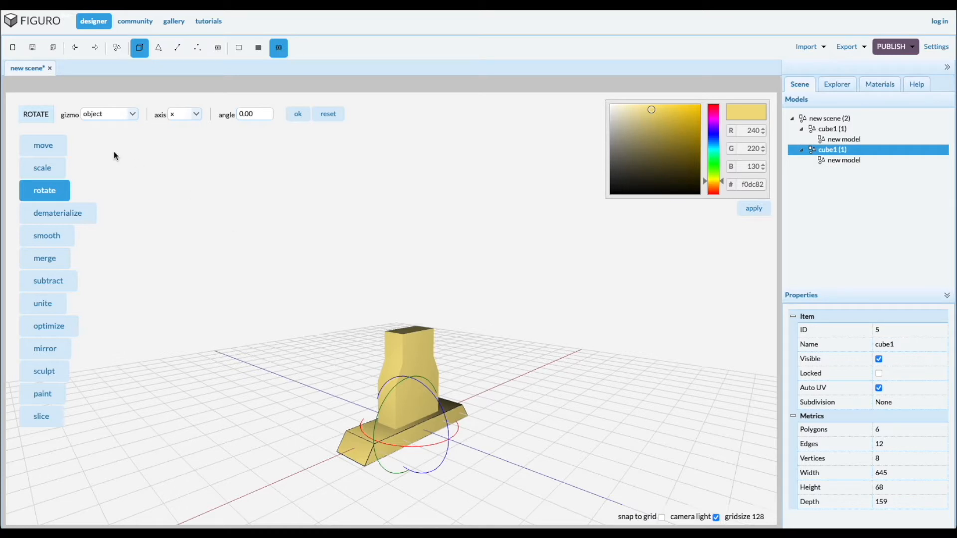
Rotate the duplicate 180 degrees about the z axis and raise it above the original, leaving a gap between the columns
click(197, 114)
click(181, 152)
double_click(260, 115)
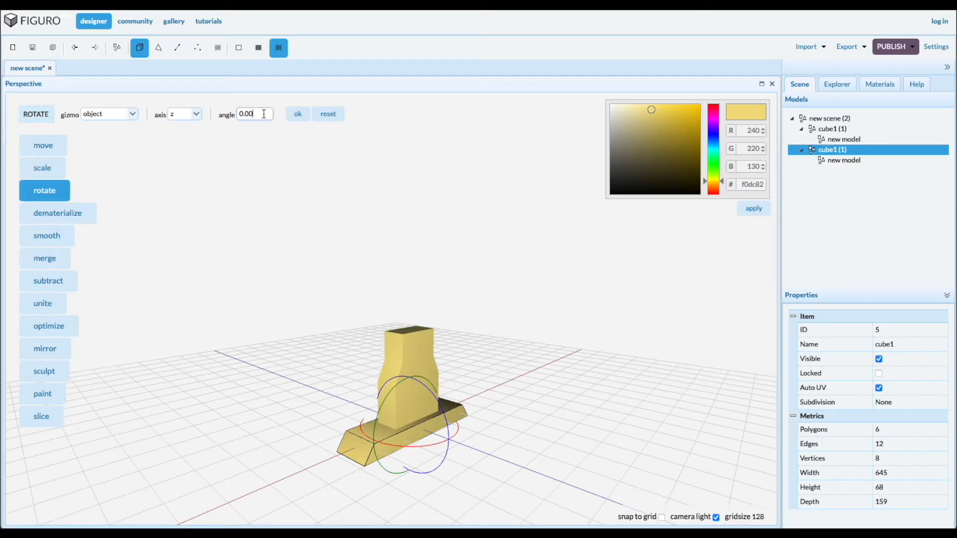
text(180)
click(298, 114)
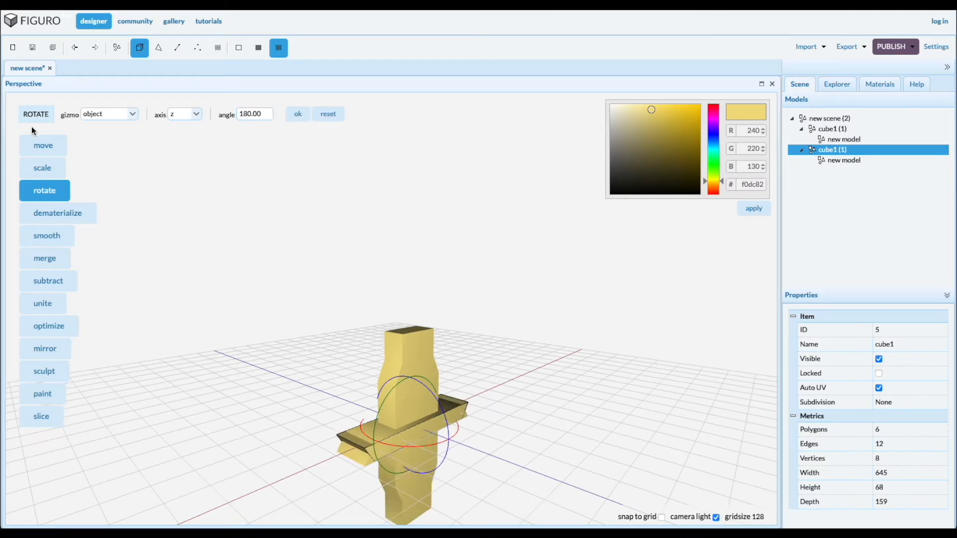
click(41, 145)
drag(407, 477, 398, 241)
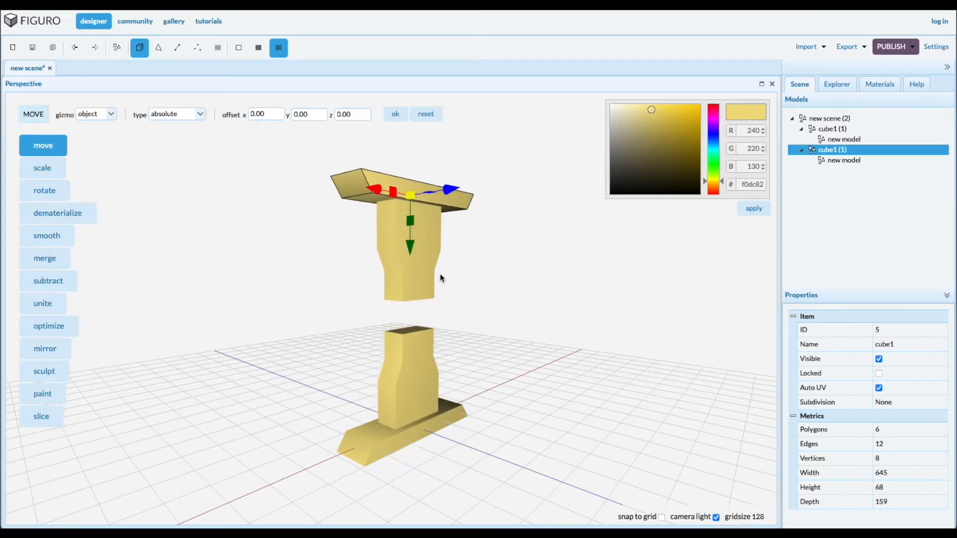
Unparent both column models from their cube1 parents by moving them to the scene's top level
drag(840, 140, 822, 119)
click(839, 151)
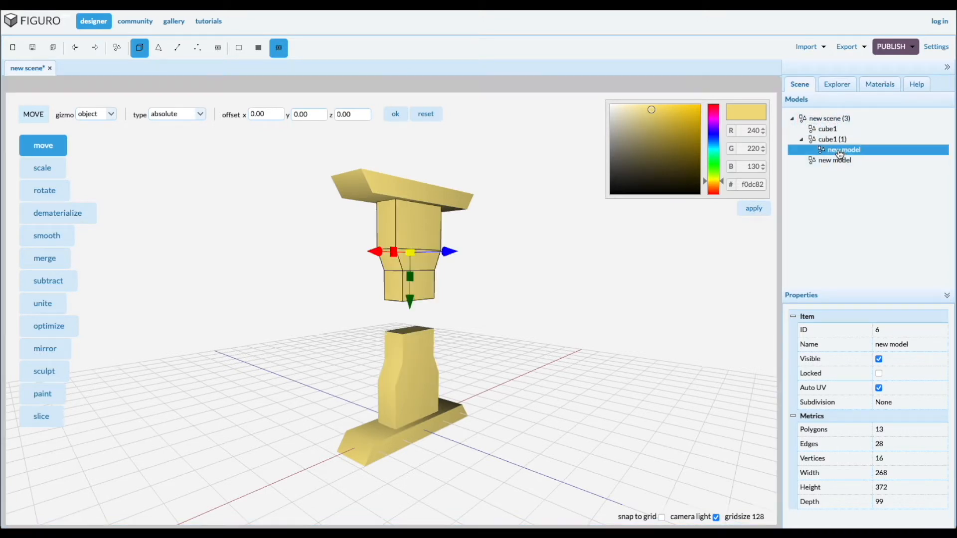
drag(841, 154, 800, 120)
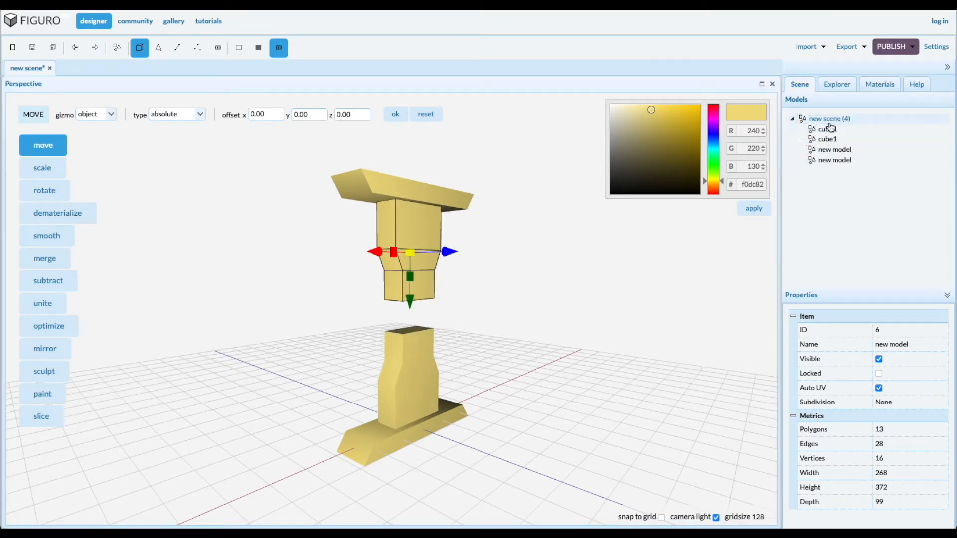
Merge the upper and lower column models into a single model and select the merged result
middle_drag(557, 417, 563, 387)
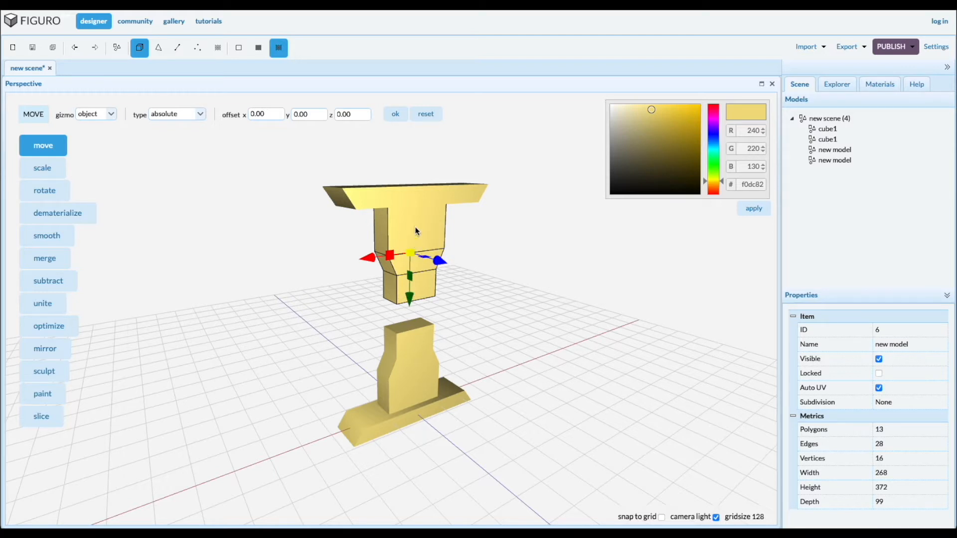
click(398, 374)
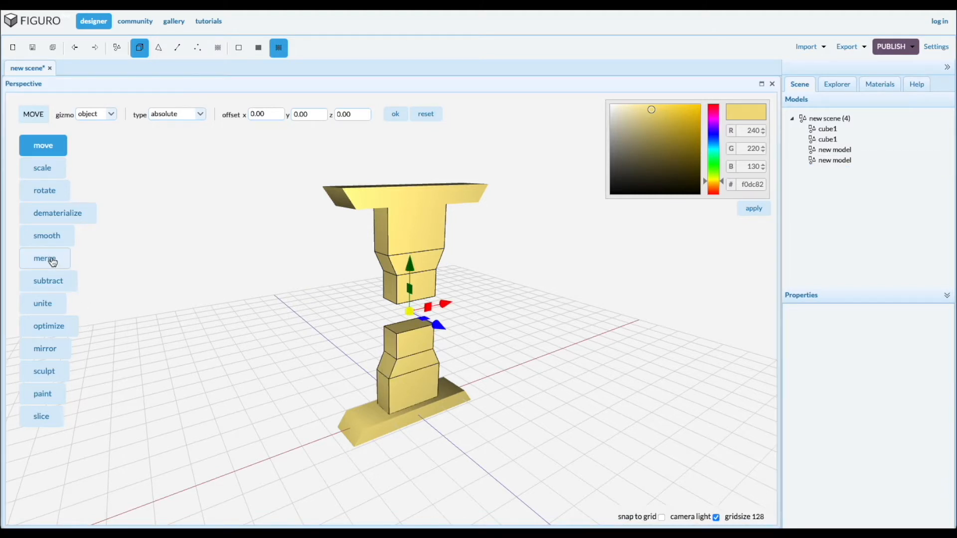
click(53, 261)
click(241, 116)
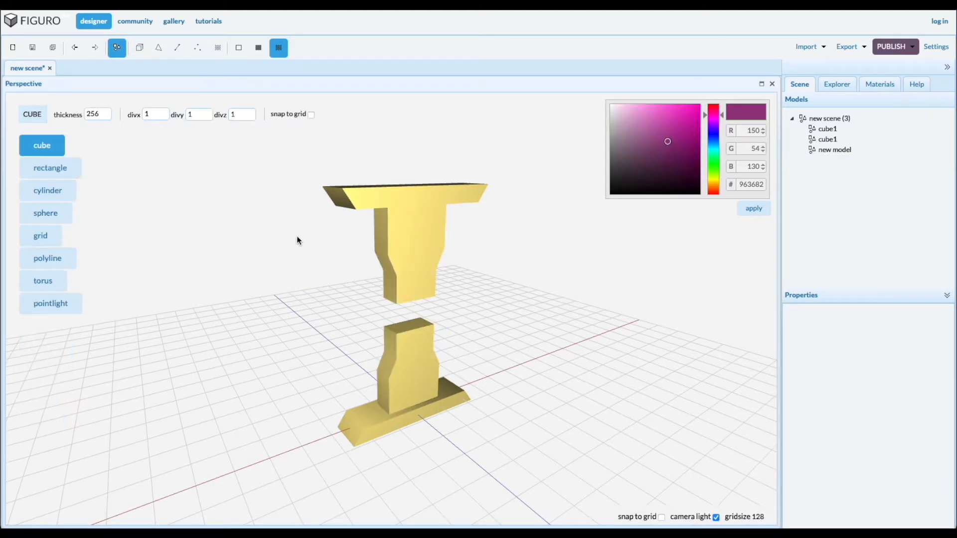
click(844, 154)
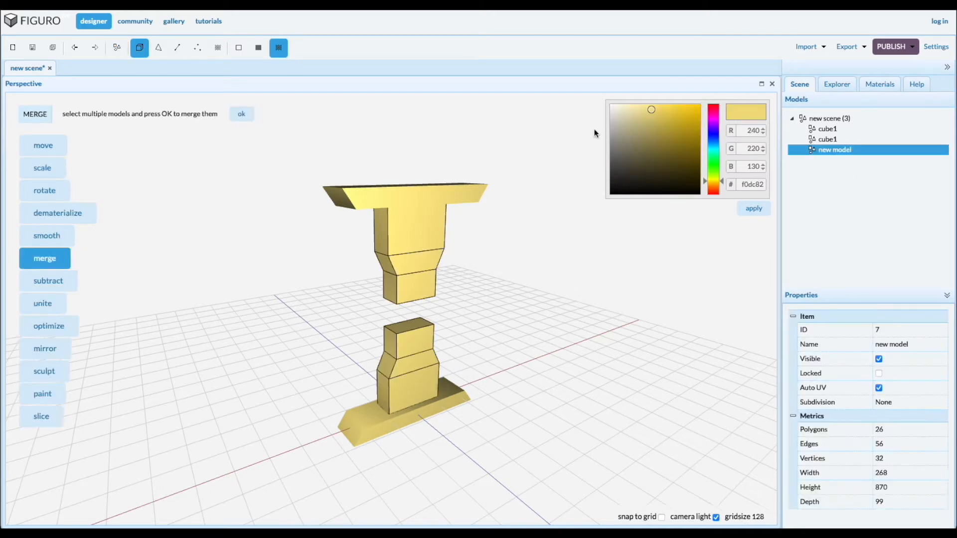
Connect the upper column's bottom face with the lower column's top face to bridge the gap in the merged model
click(159, 50)
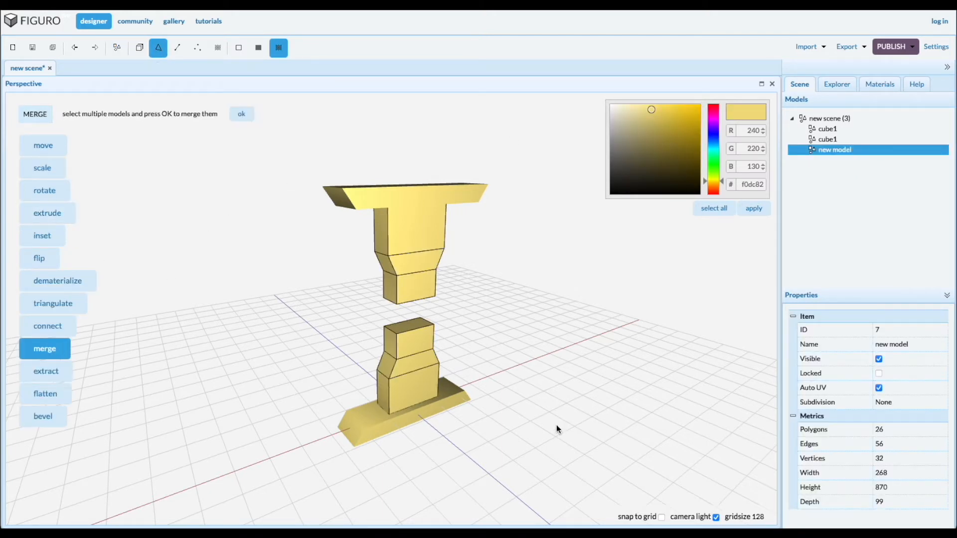
click(411, 328)
drag(503, 450, 495, 425)
click(415, 298)
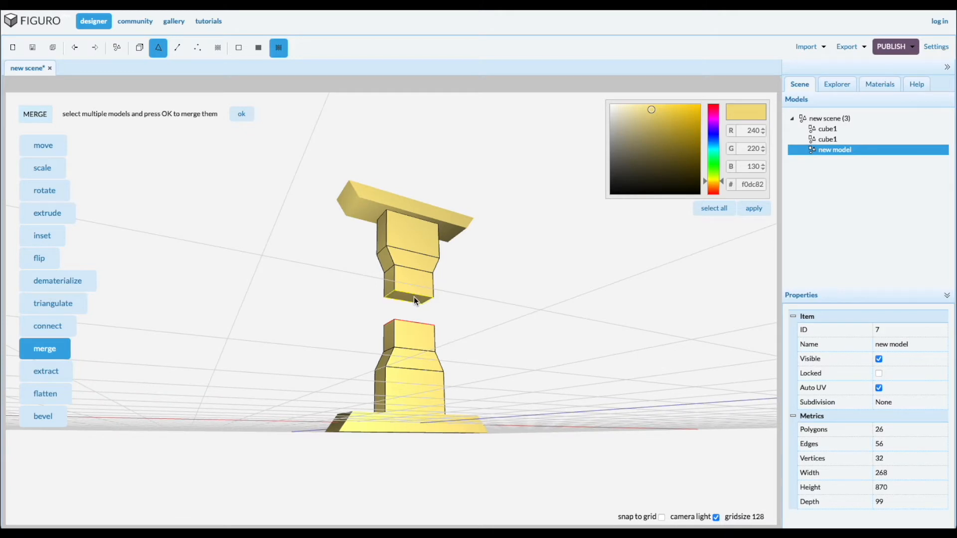
click(47, 326)
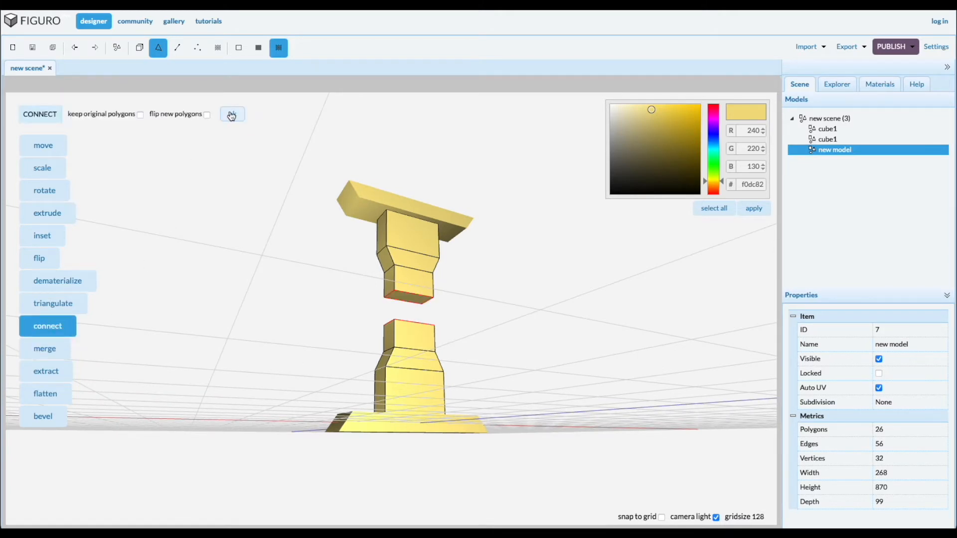
click(232, 115)
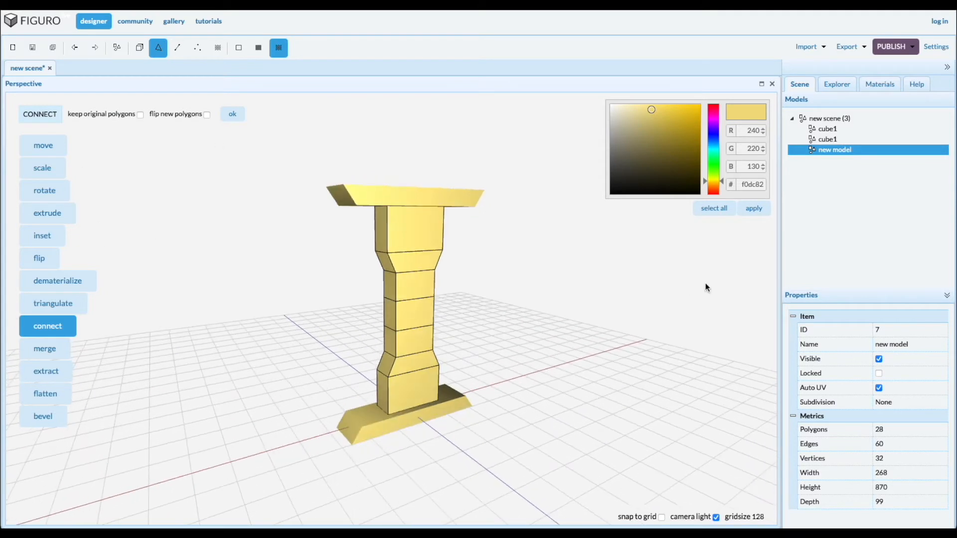
Optimize the geometry of the whole connected column model
click(139, 47)
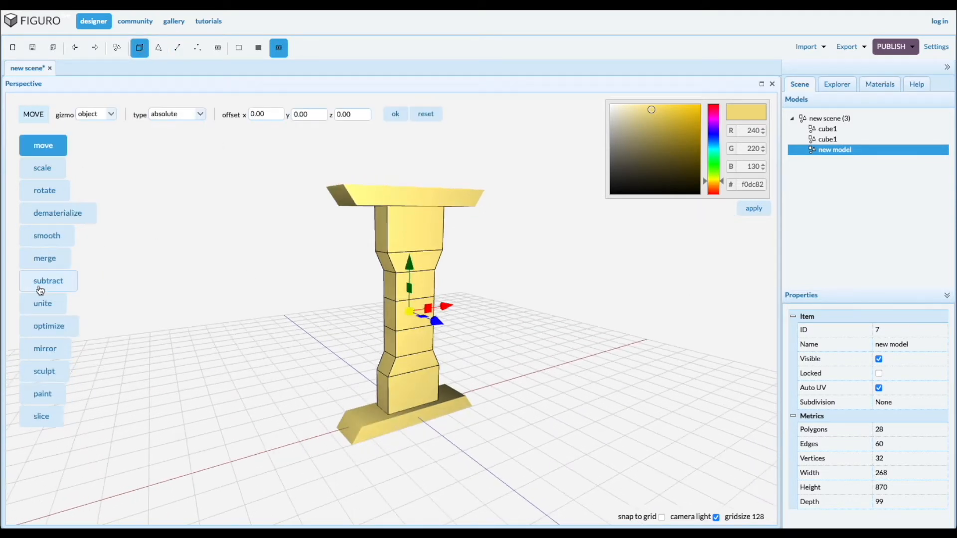
click(54, 327)
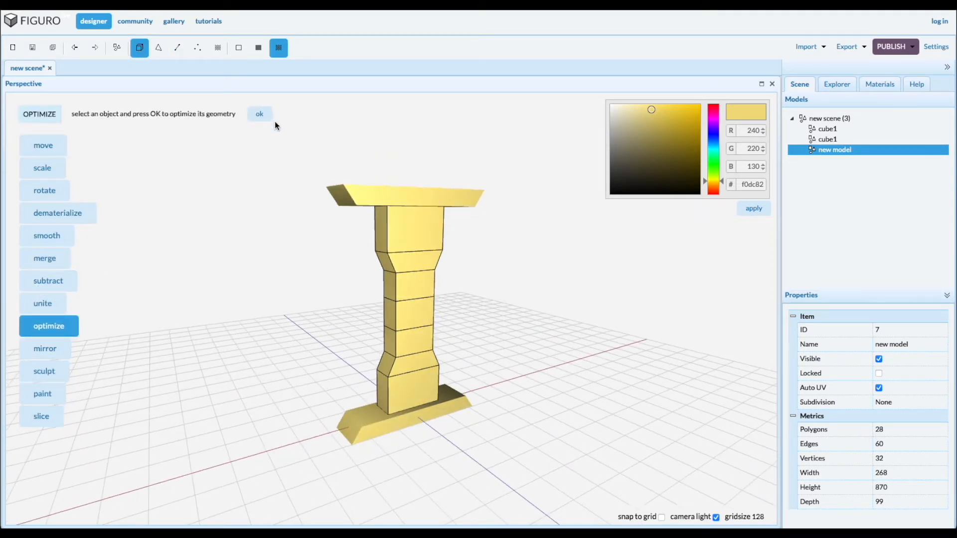
click(260, 116)
mouse_move(258, 311)
mouse_down()
mouse_move(271, 307)
mouse_move(258, 310)
mouse_up()
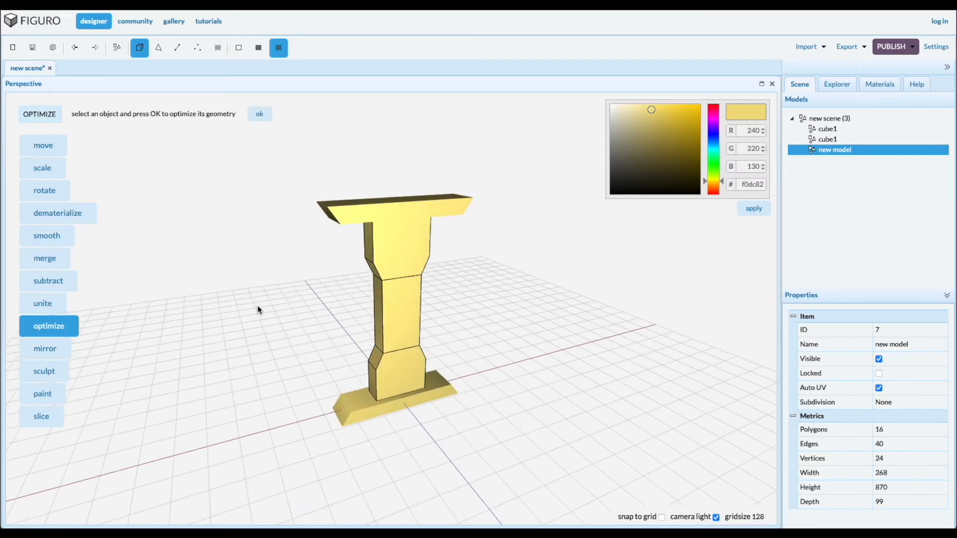
Lower the top bar's upper face until the bar is about 32 high, and scale that face along x to about 895 wide
click(403, 207)
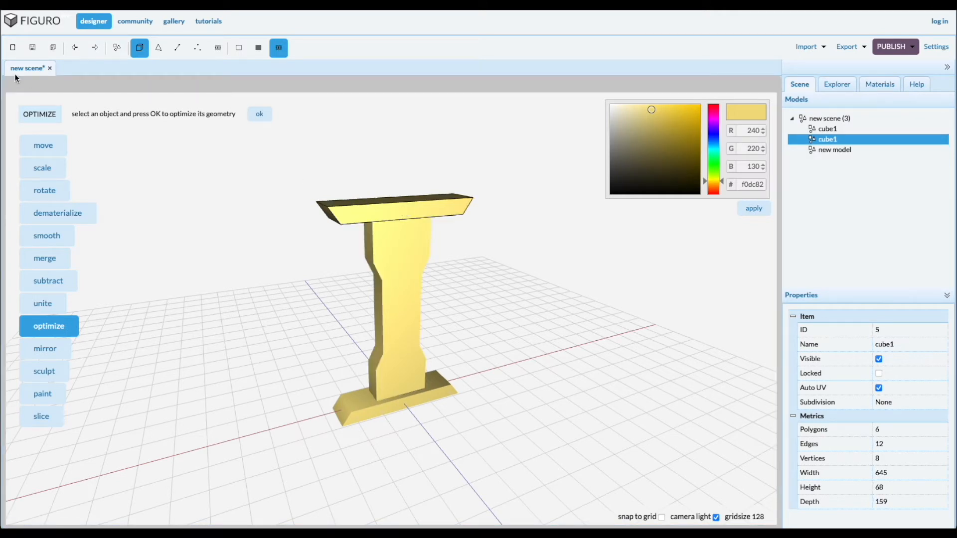
click(159, 47)
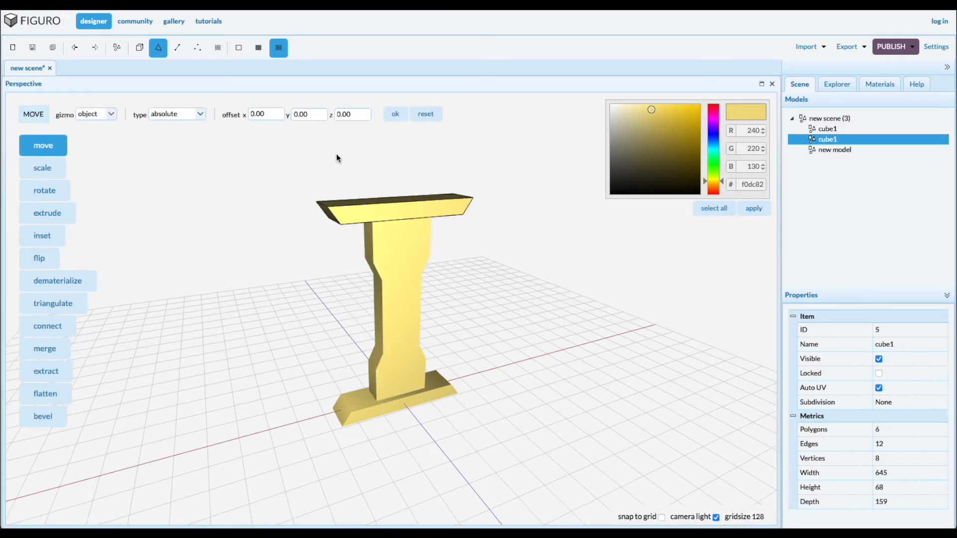
drag(298, 189, 320, 203)
click(394, 202)
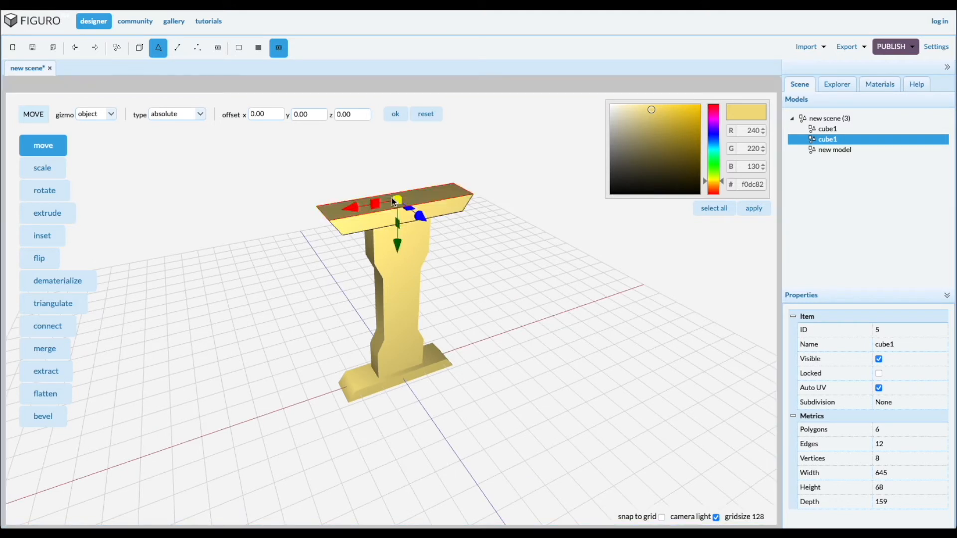
drag(400, 245, 396, 251)
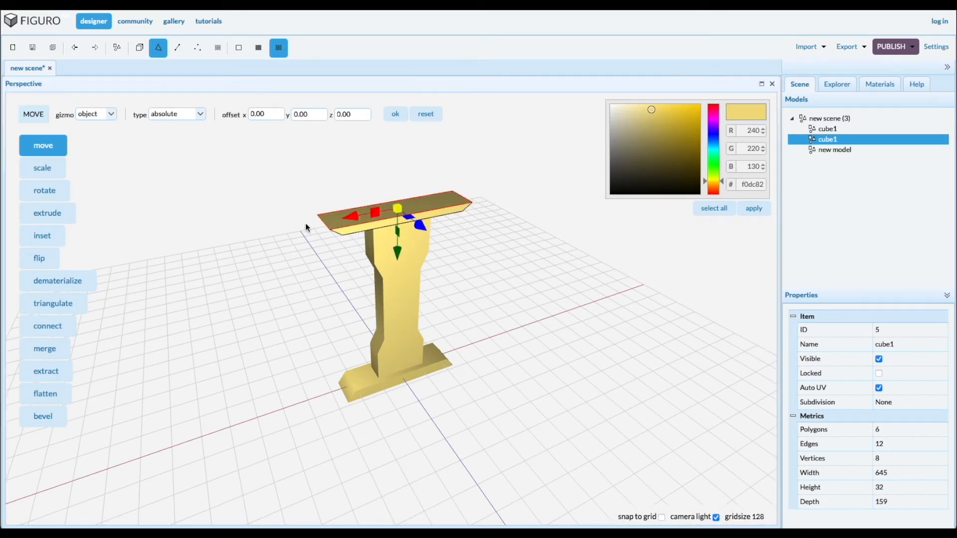
click(56, 181)
drag(352, 217, 327, 223)
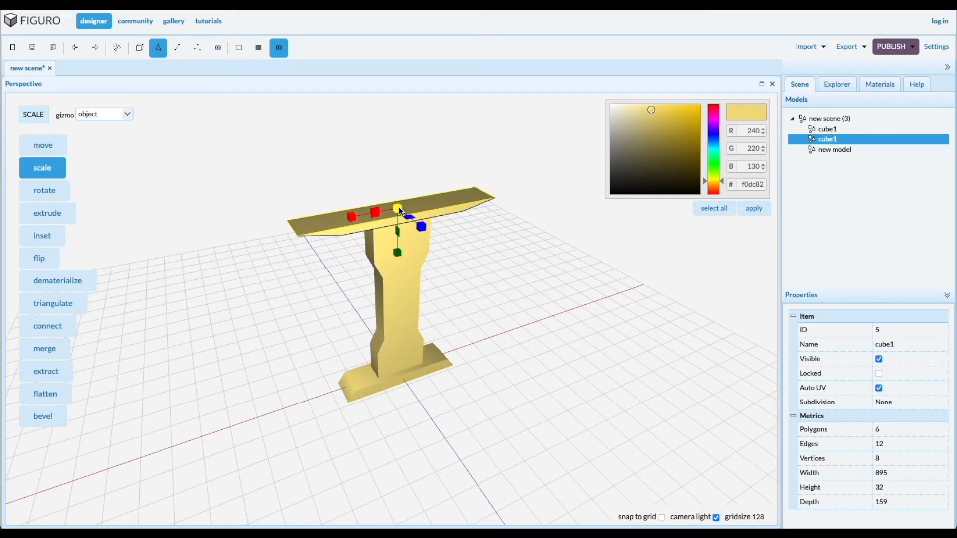
Extrude the top bar's upper face upward by region until the bar is about 75 high
click(54, 215)
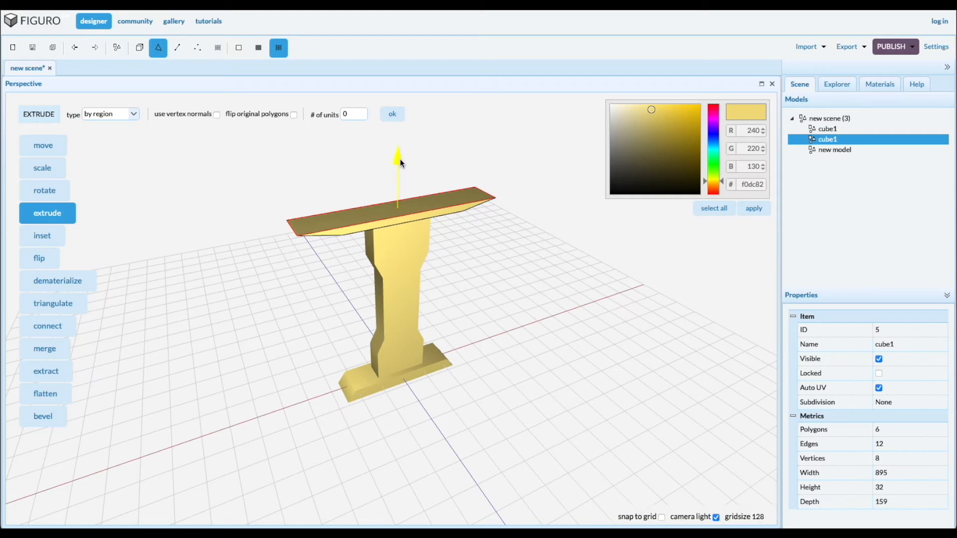
drag(400, 158, 392, 146)
mouse_move(431, 411)
mouse_down()
mouse_move(429, 390)
mouse_move(430, 401)
mouse_up()
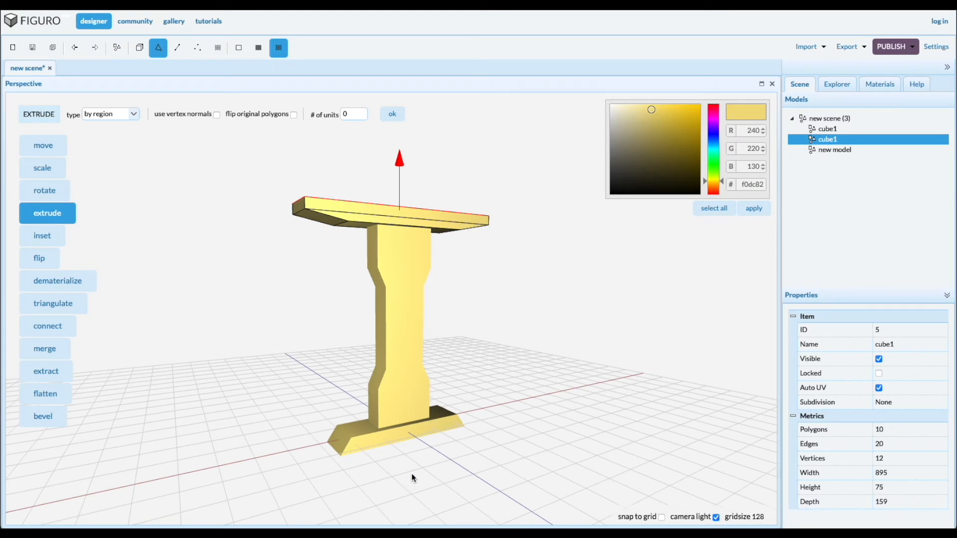
scroll(409, 468, down, 2)
drag(411, 471, 419, 480)
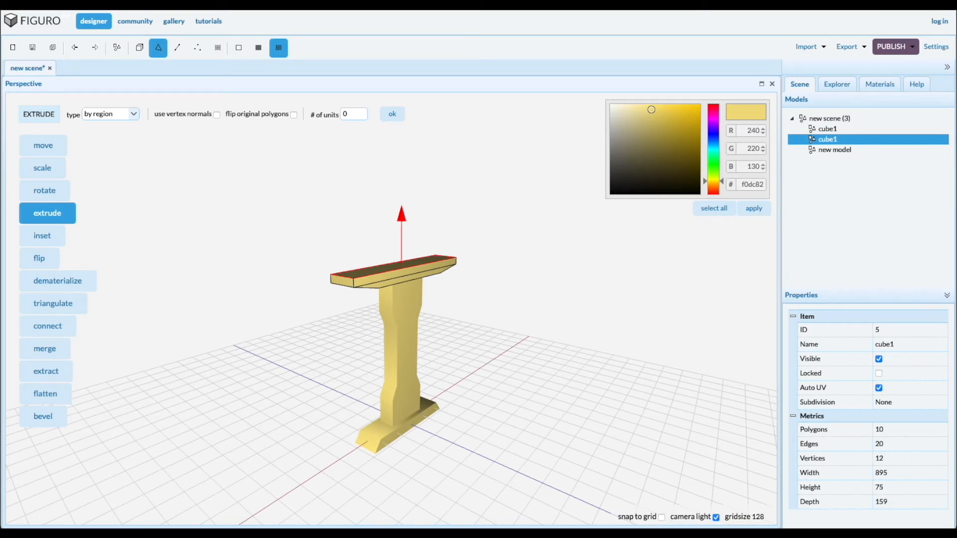
Draw a long cube about 107 wide, 256 high and 1534 deep, and position it centered at x and z 0, raised through the column
click(117, 48)
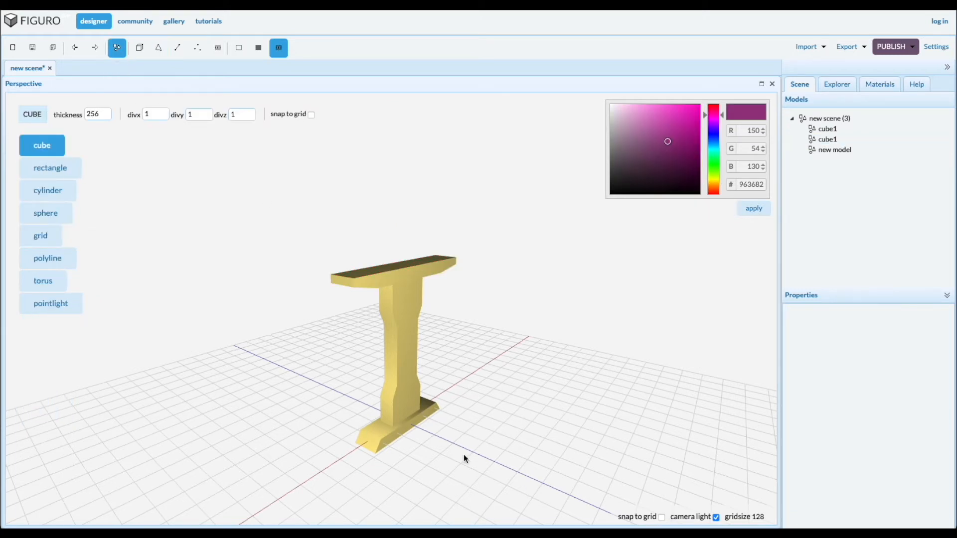
drag(263, 392, 425, 498)
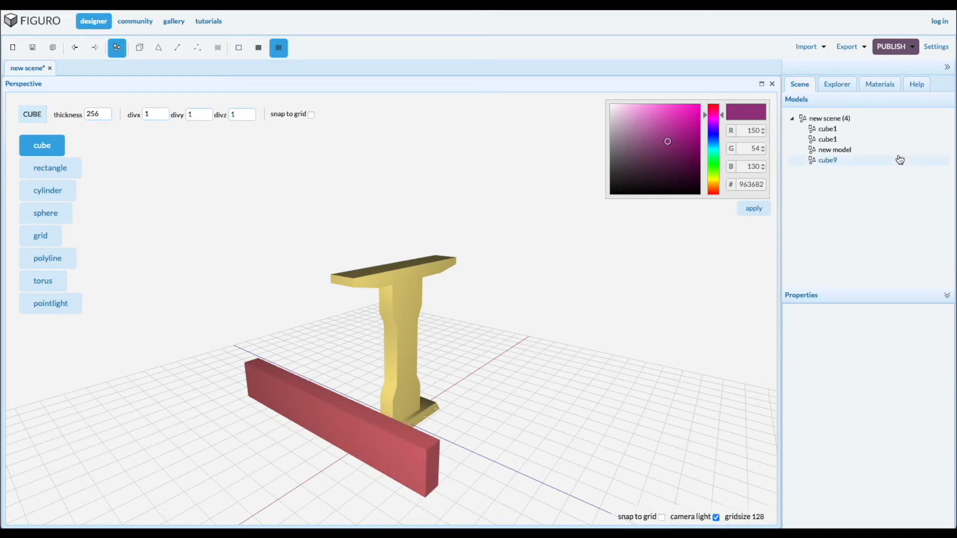
click(824, 162)
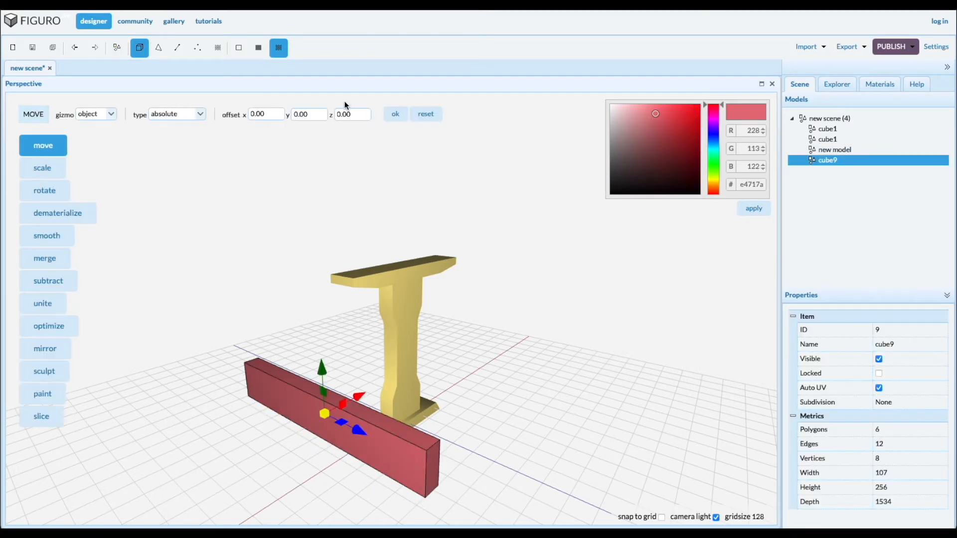
click(400, 116)
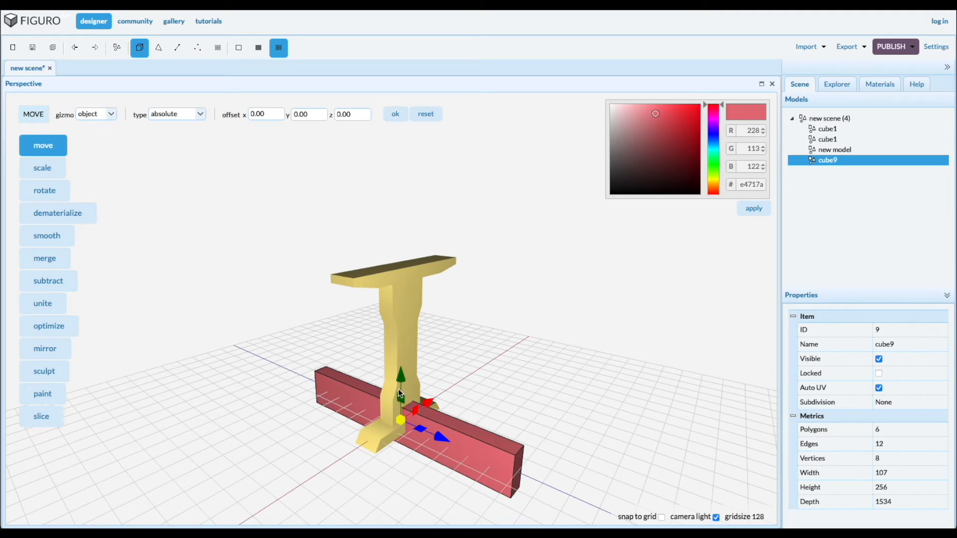
drag(402, 378, 396, 321)
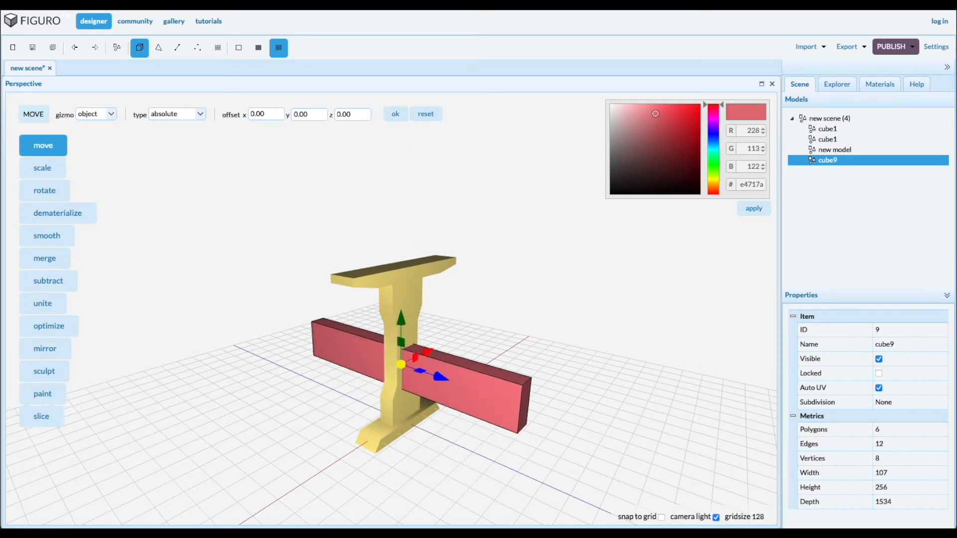
Scale the red beam's cross-section down to about 86 high and 36 wide
click(43, 168)
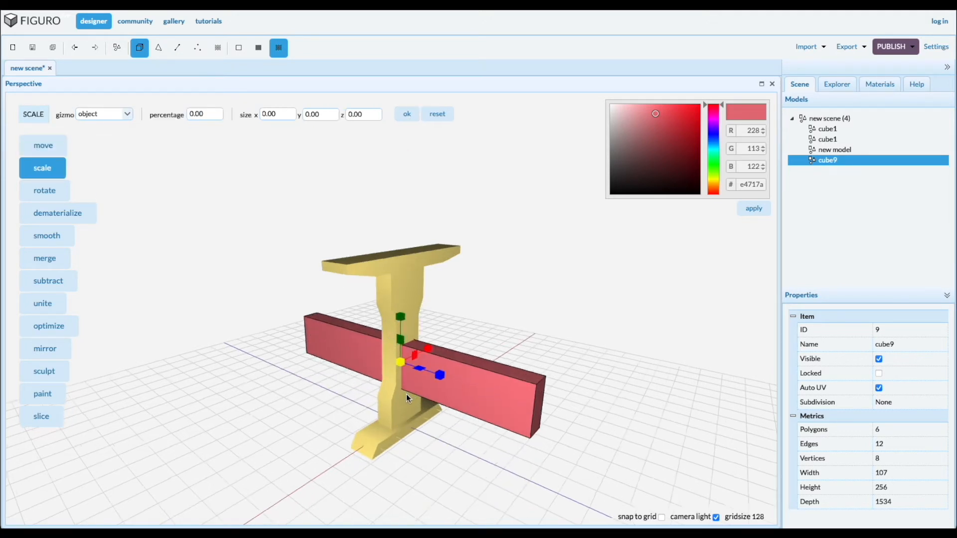
scroll(409, 391, up, 3)
scroll(404, 359, up, 2)
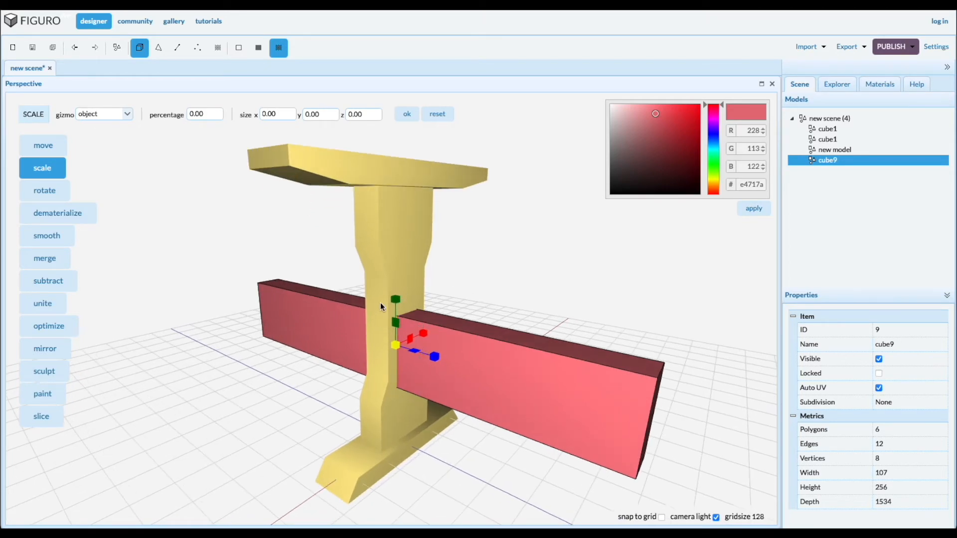
drag(396, 301, 389, 319)
drag(423, 429, 403, 435)
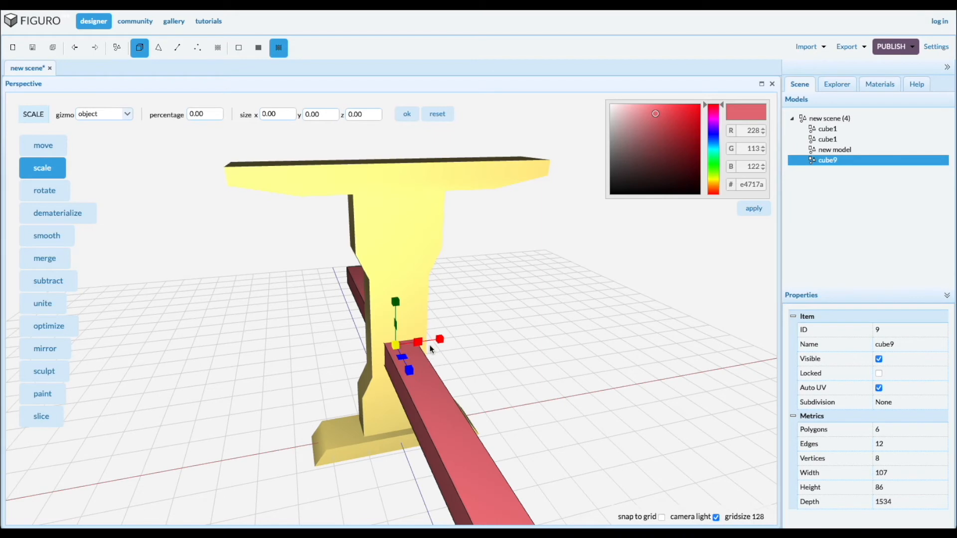
drag(432, 341, 428, 336)
Lengthen the red beam along z to about 1797 and raise it slightly within the column
drag(405, 407, 394, 446)
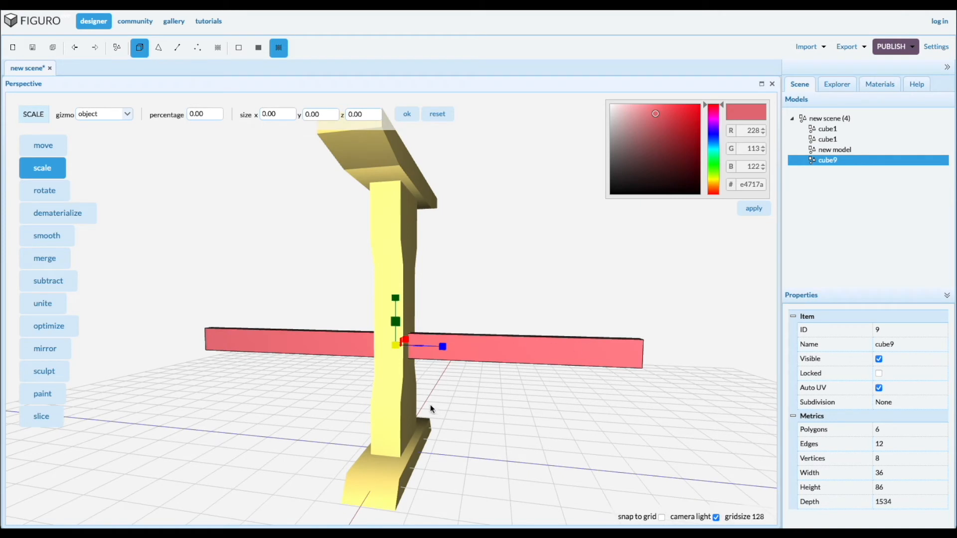
scroll(432, 380, down, 3)
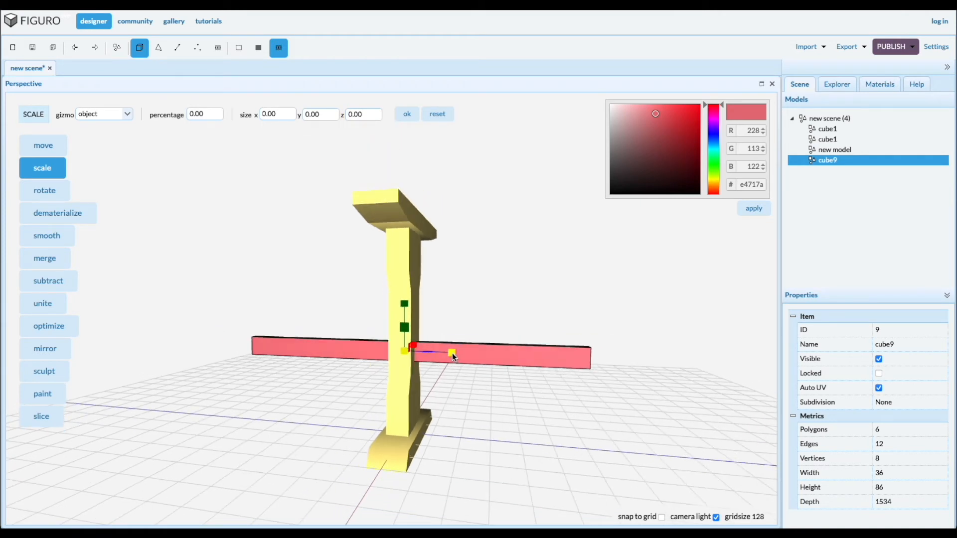
drag(453, 353, 480, 357)
drag(466, 411, 452, 412)
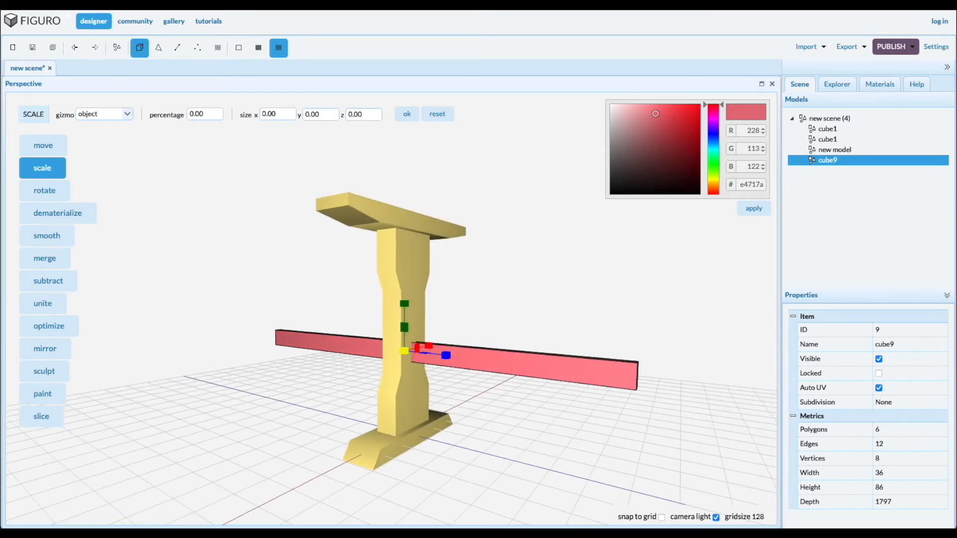
click(44, 146)
drag(403, 303, 404, 290)
mouse_move(441, 443)
mouse_down()
mouse_move(449, 452)
mouse_move(450, 432)
mouse_up()
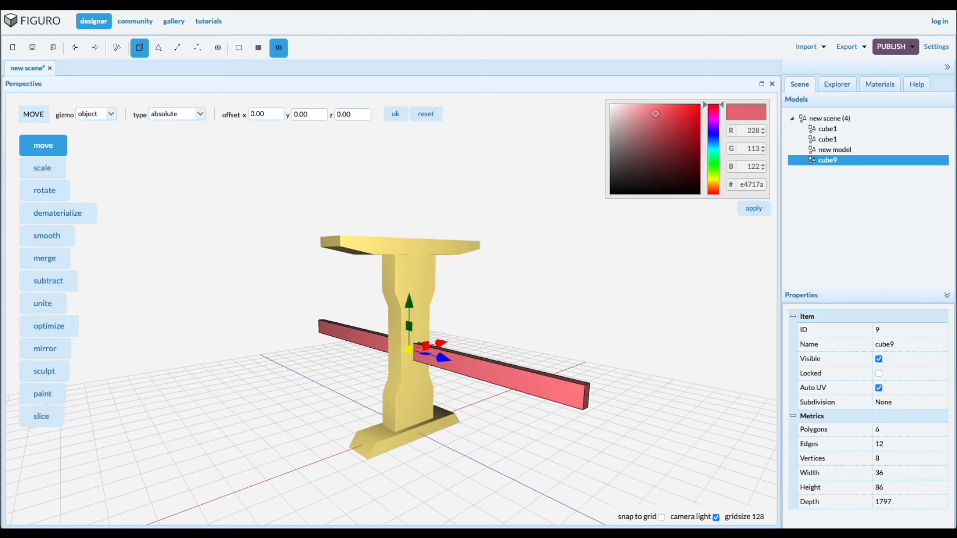
Draw a small cube about 43 wide, 256 high and 168 deep, and position it at the column's center, raised to the beam's level
click(117, 47)
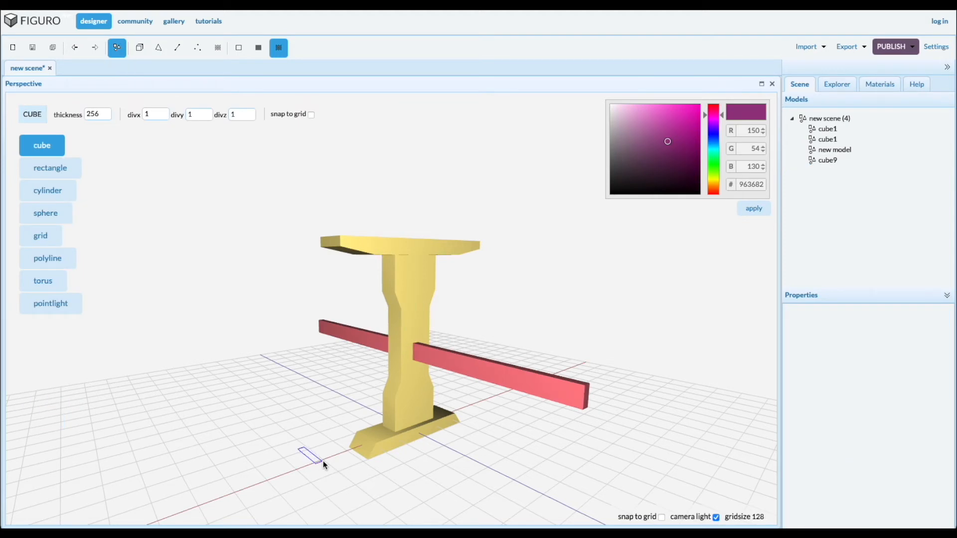
drag(323, 461, 324, 460)
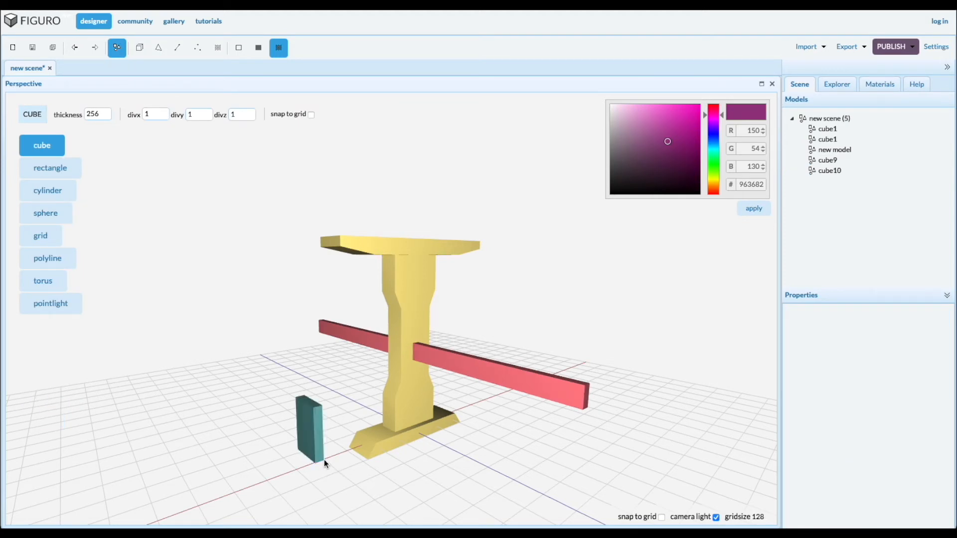
click(820, 172)
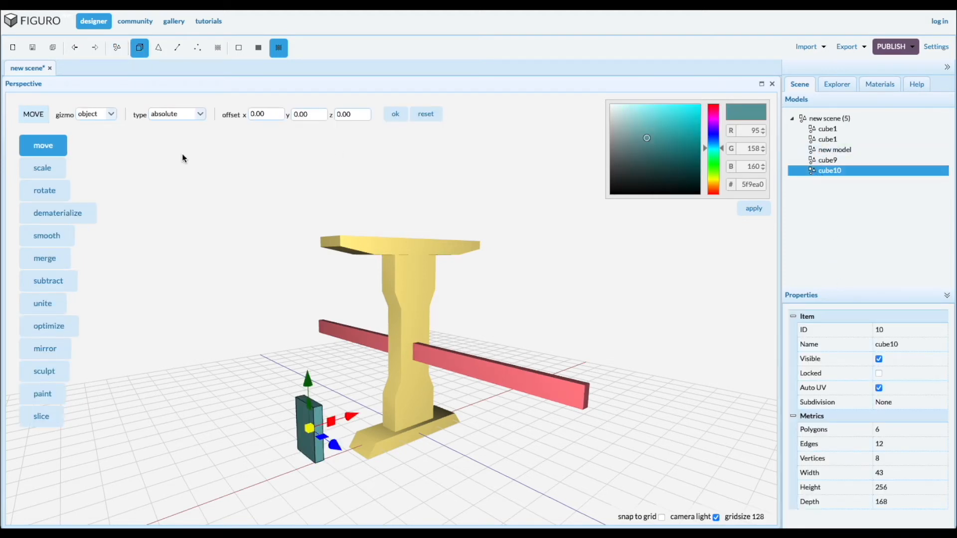
click(395, 114)
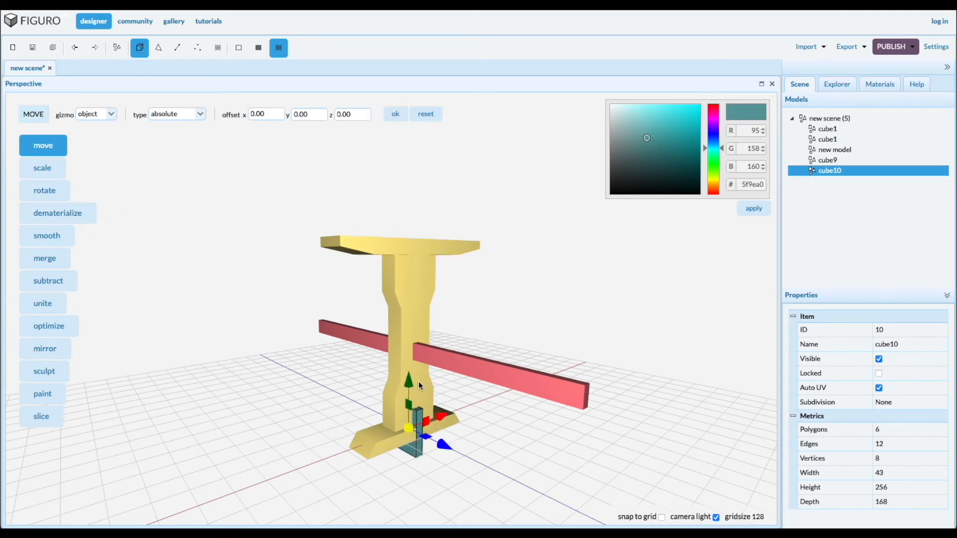
drag(406, 382, 409, 305)
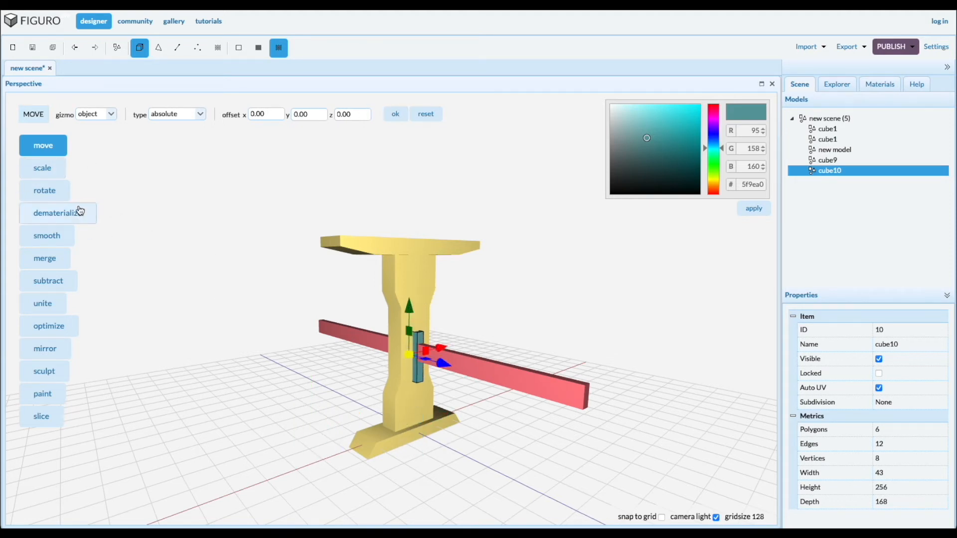
Scale the small joint block to about 136 wide and 49 high
click(45, 168)
drag(409, 312, 406, 325)
scroll(411, 404, up, 2)
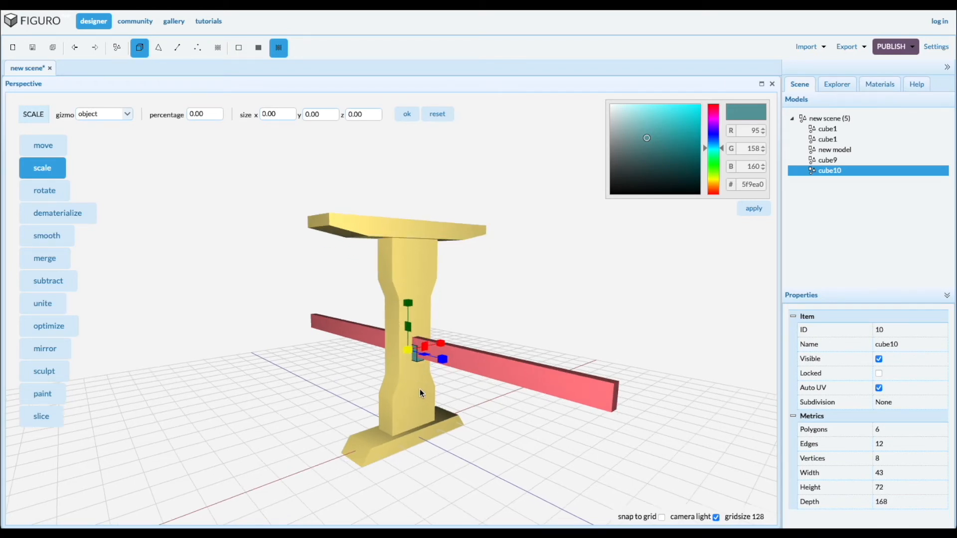
scroll(421, 386, up, 2)
scroll(409, 359, up, 3)
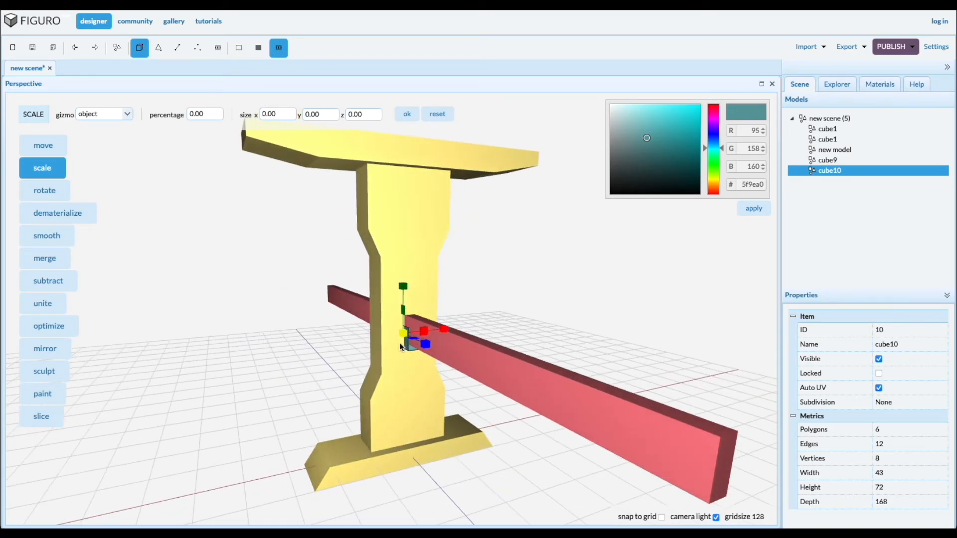
scroll(426, 347, up, 2)
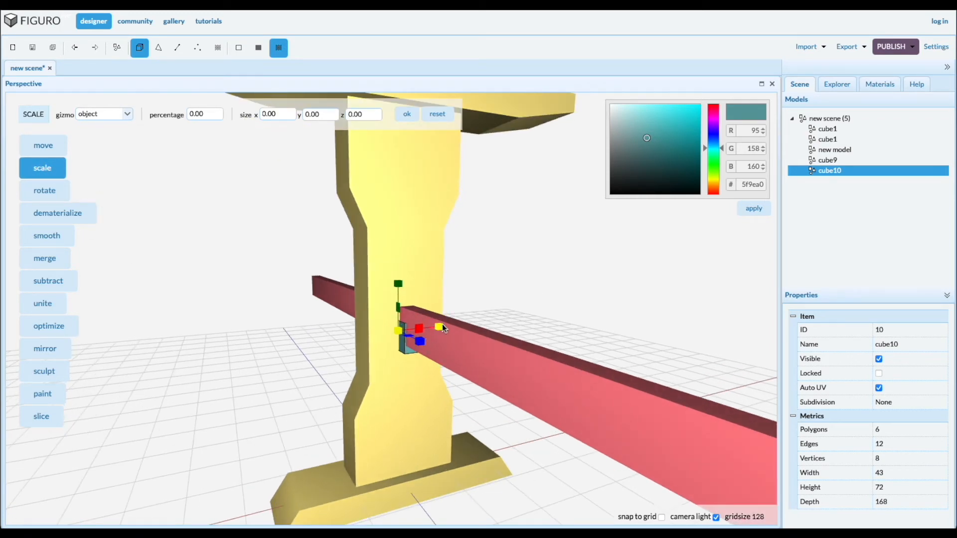
drag(442, 324, 458, 321)
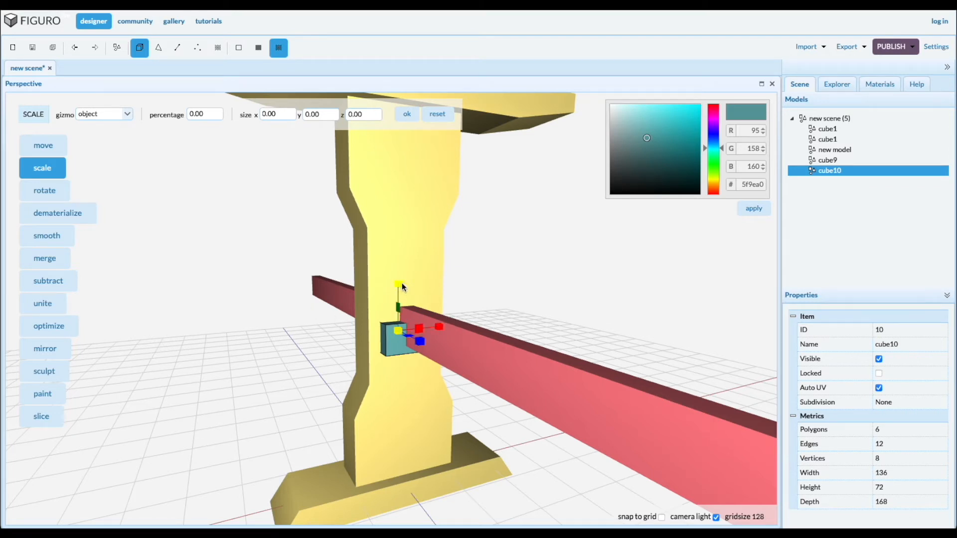
drag(398, 283, 397, 286)
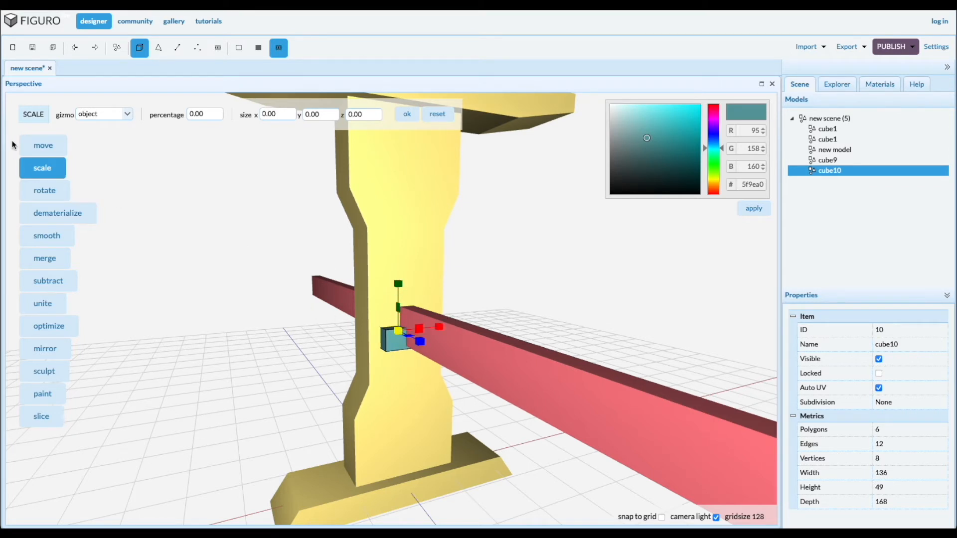
Raise the joint block slightly to align with the red beam and reduce its depth to about 151
click(41, 153)
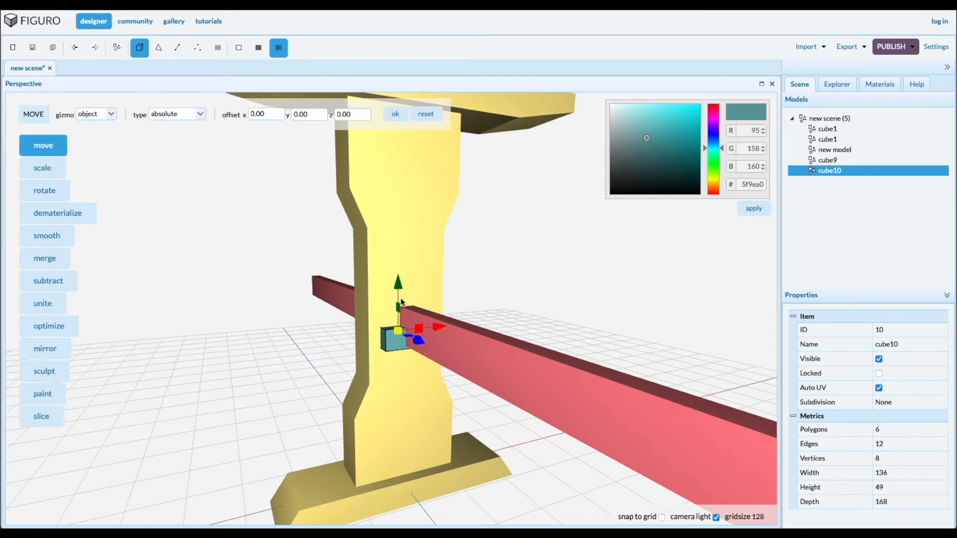
drag(398, 285, 398, 277)
drag(402, 440, 434, 399)
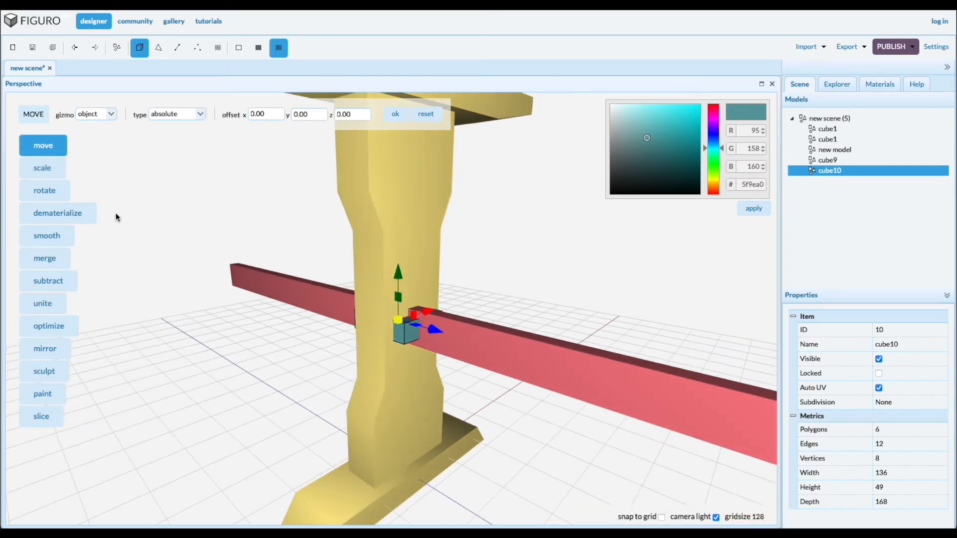
click(43, 168)
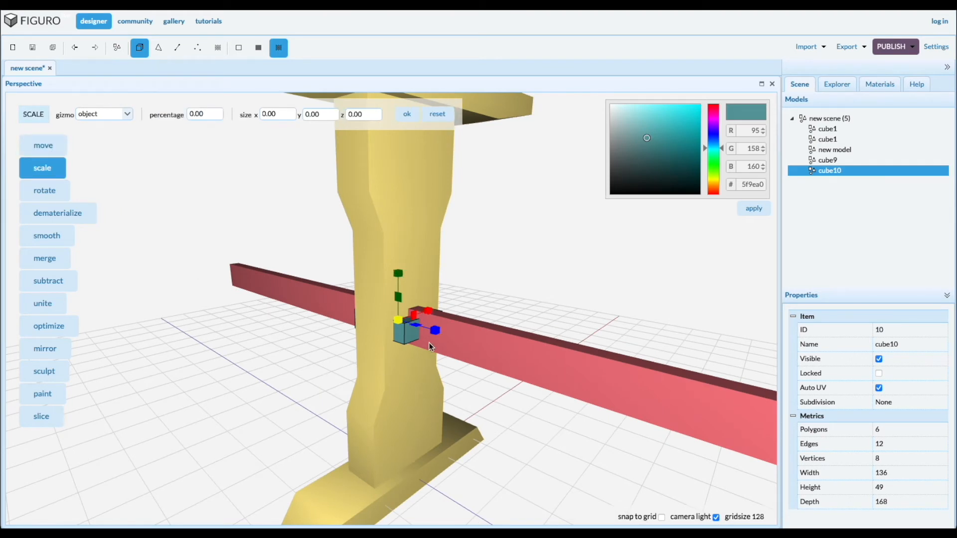
drag(434, 332, 433, 334)
drag(441, 441, 444, 393)
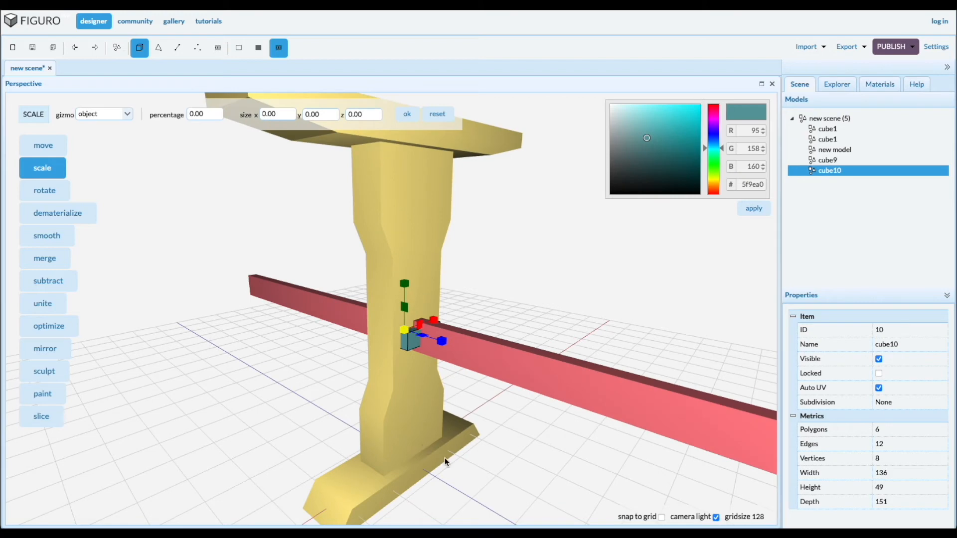
drag(481, 450, 581, 466)
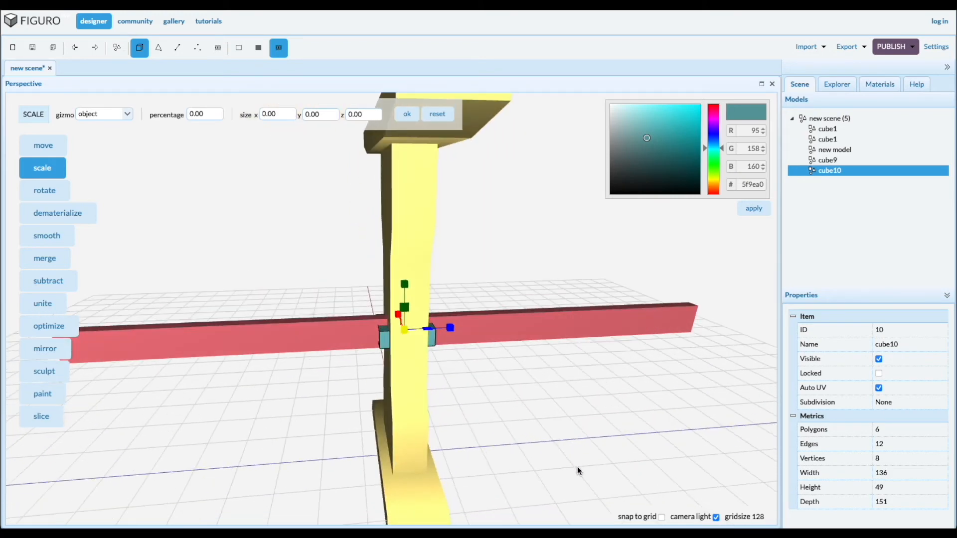
drag(518, 421, 477, 413)
drag(522, 478, 464, 420)
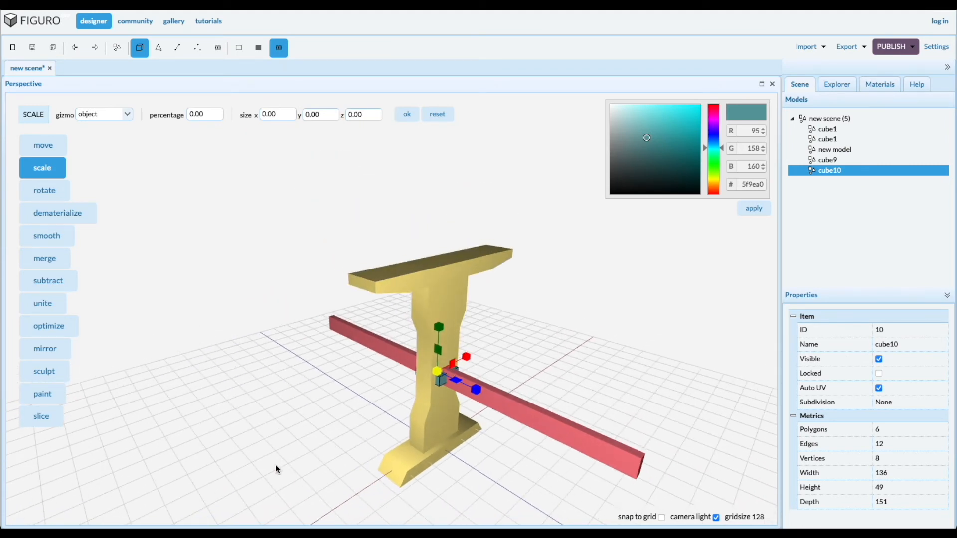
drag(275, 464, 281, 396)
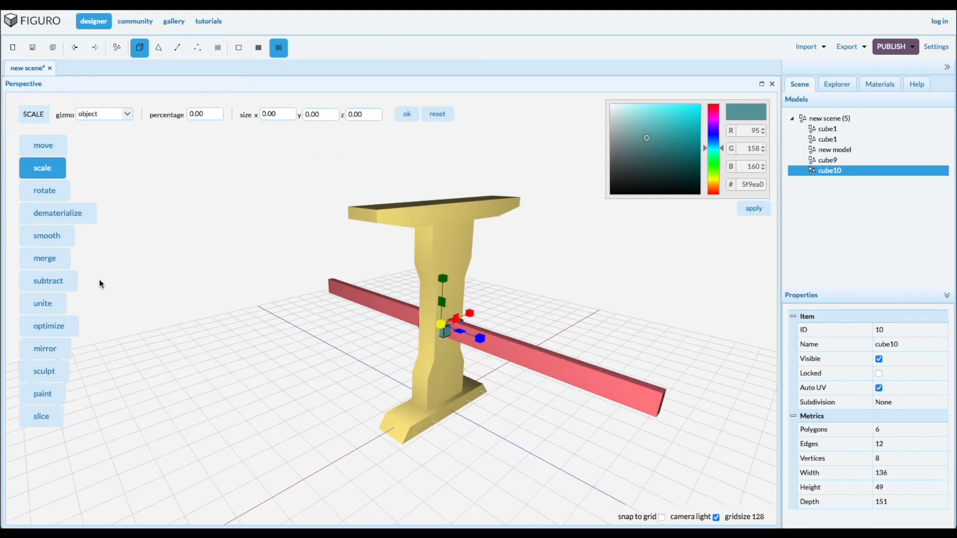
Draw a large cube about 985 wide, 256 high and 1871 deep, center it at offset 0, and raise it above the column
click(117, 47)
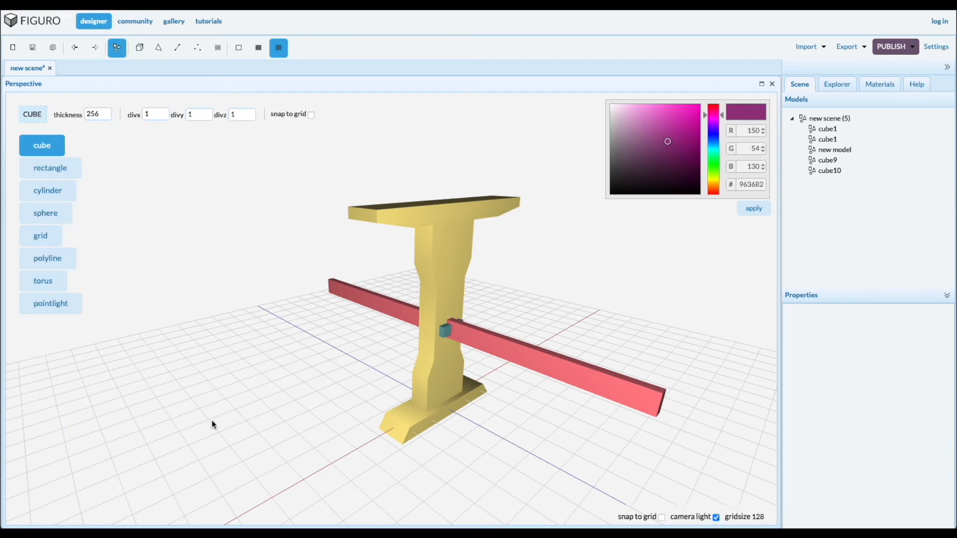
drag(191, 356, 542, 422)
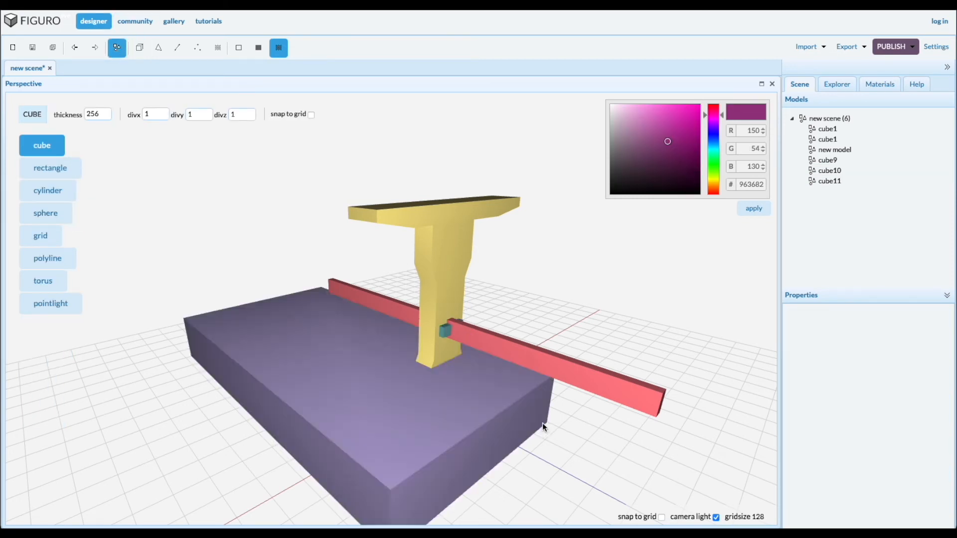
click(838, 182)
click(42, 145)
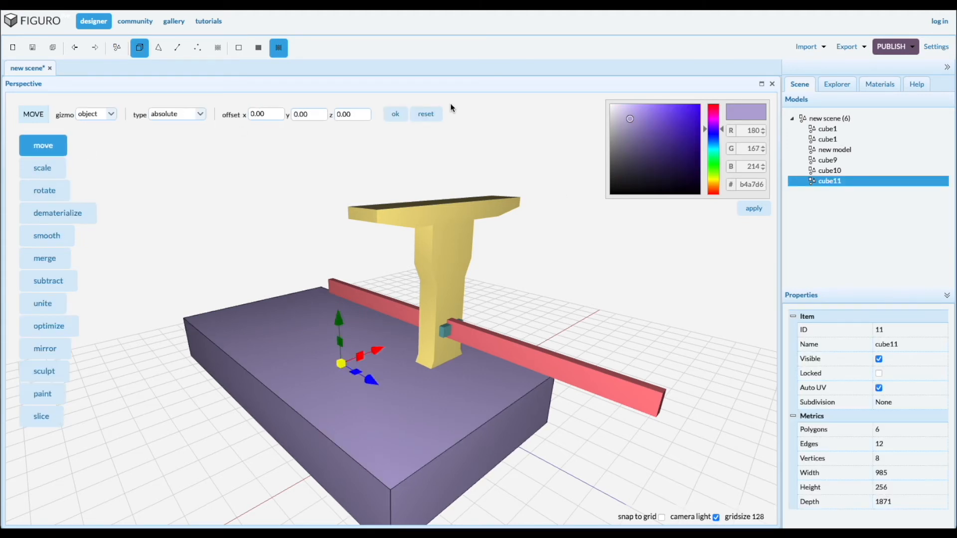
click(396, 118)
drag(439, 364, 444, 134)
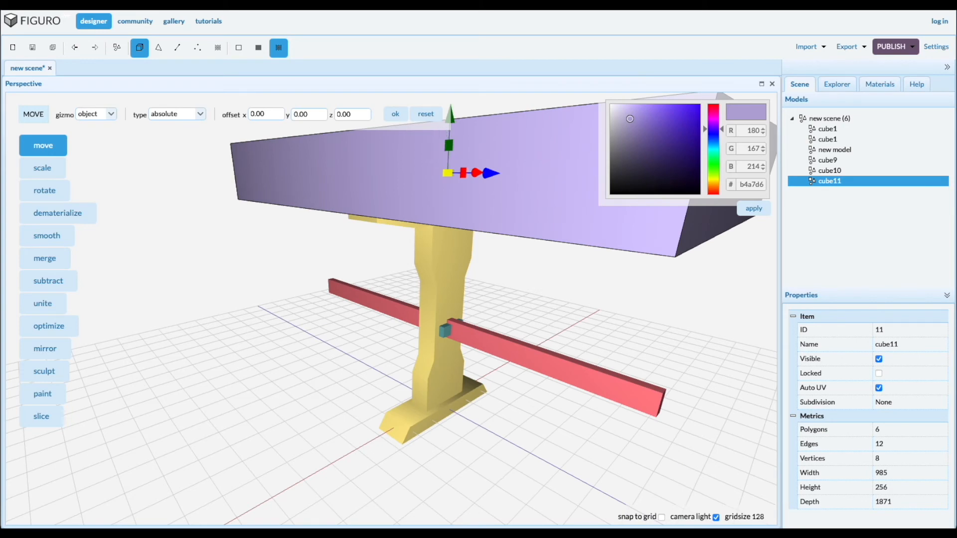
Flatten the purple cube into a tabletop about 54 high and lower it onto the column's top bar
click(42, 168)
drag(310, 372, 413, 229)
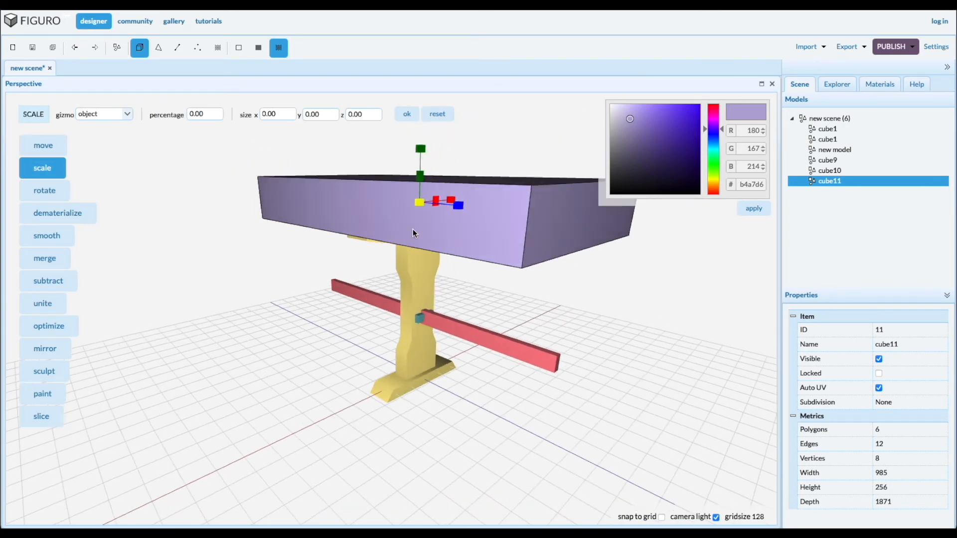
drag(421, 149, 418, 162)
drag(315, 305, 321, 299)
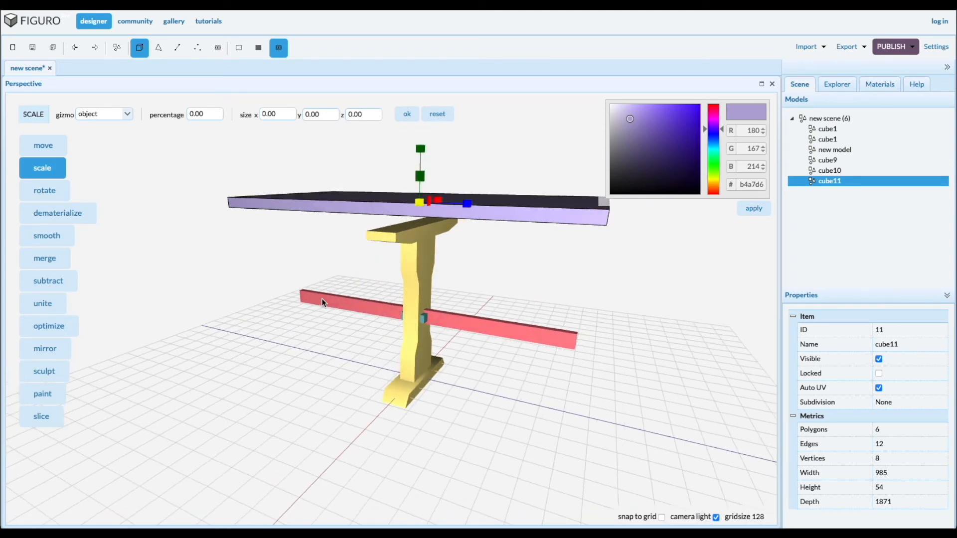
click(41, 144)
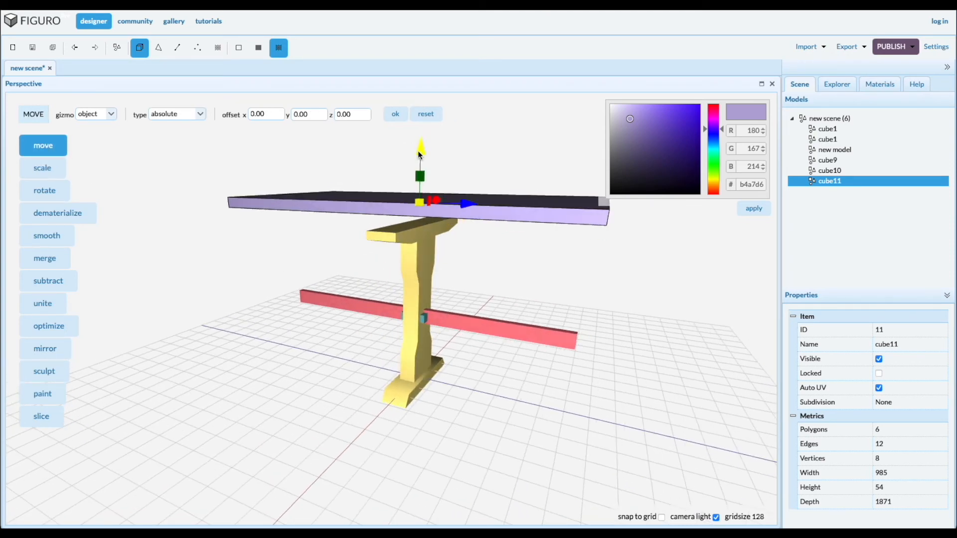
drag(419, 155, 417, 163)
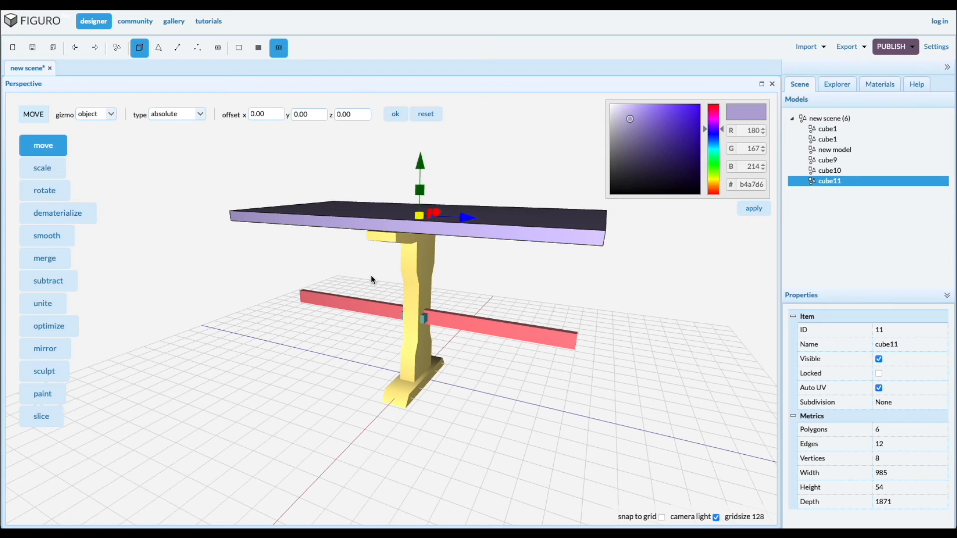
drag(372, 274, 450, 252)
scroll(388, 308, up, 5)
drag(476, 317, 475, 315)
scroll(441, 297, down, 10)
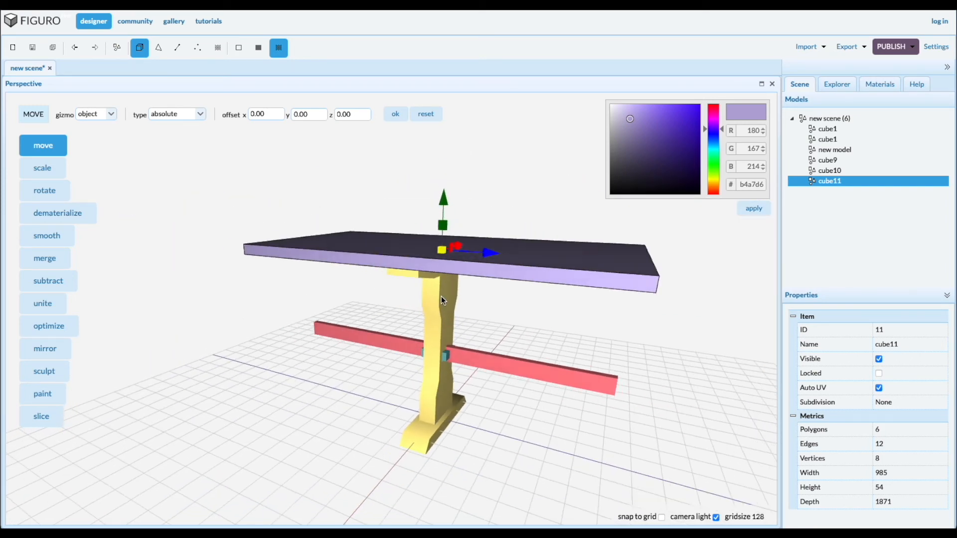
key(space)
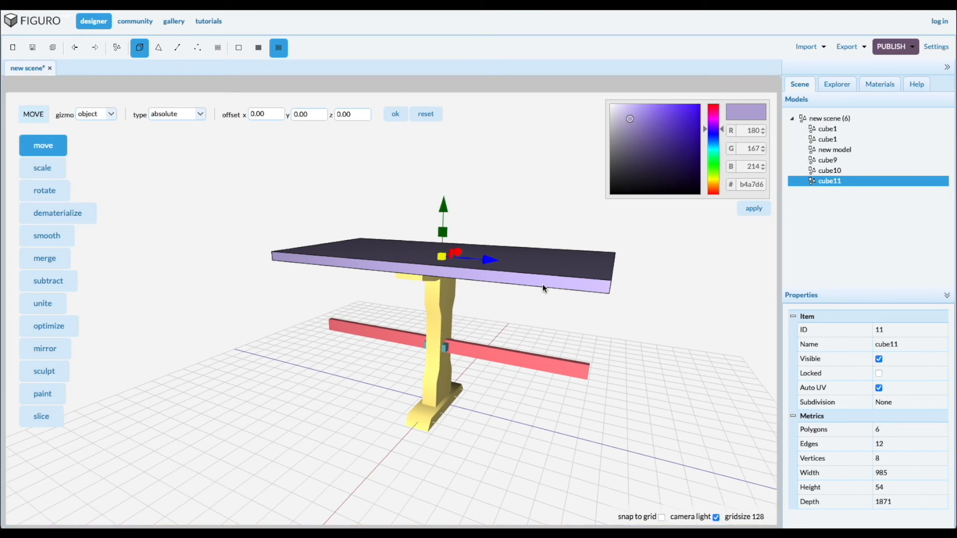
Enlarge the tabletop to about 2164 deep and 1194 wide
click(42, 171)
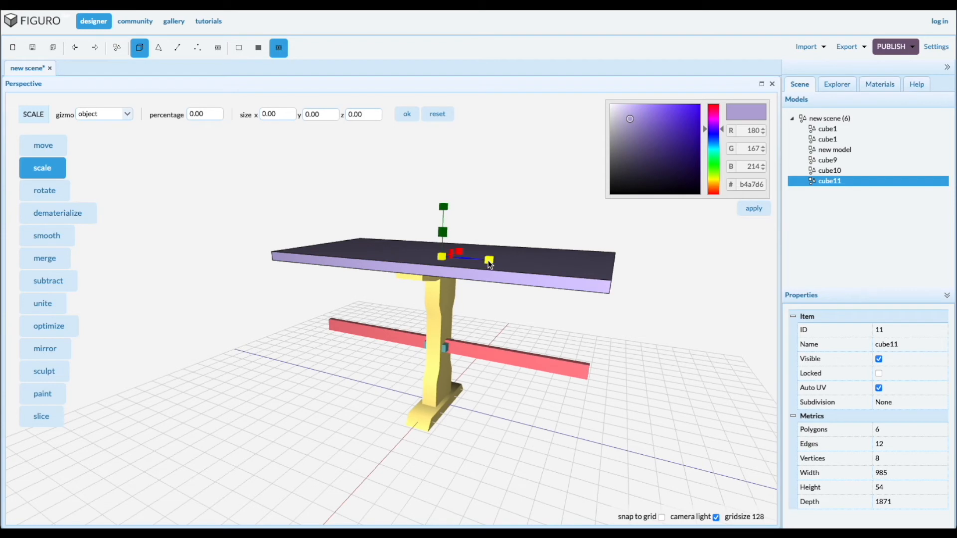
drag(491, 260, 510, 264)
drag(663, 384, 576, 349)
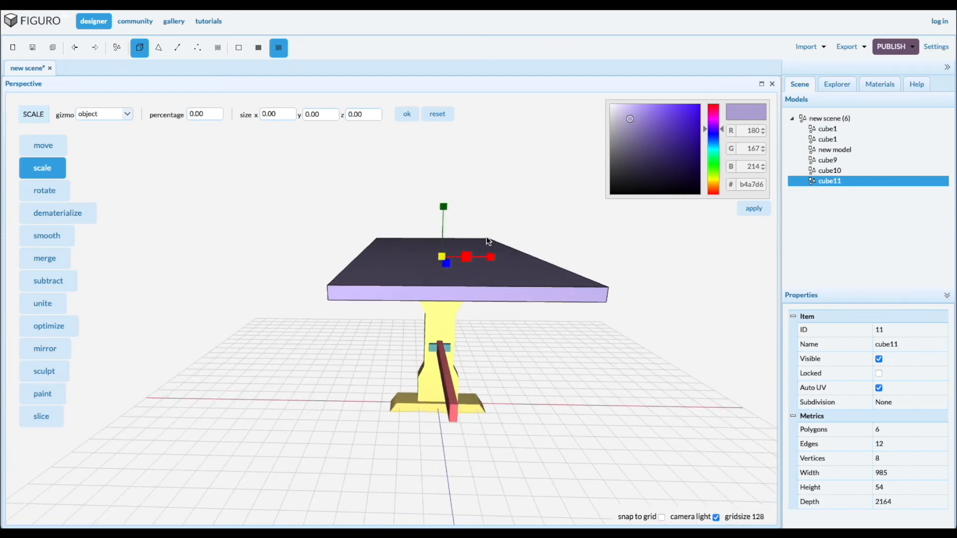
drag(490, 259, 508, 262)
drag(465, 373, 467, 362)
drag(532, 442, 558, 432)
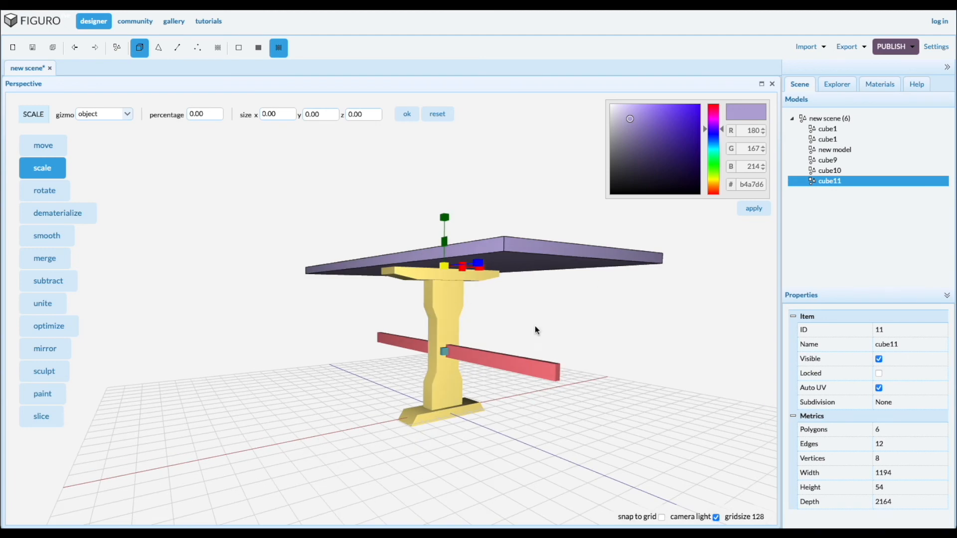
drag(344, 360, 408, 315)
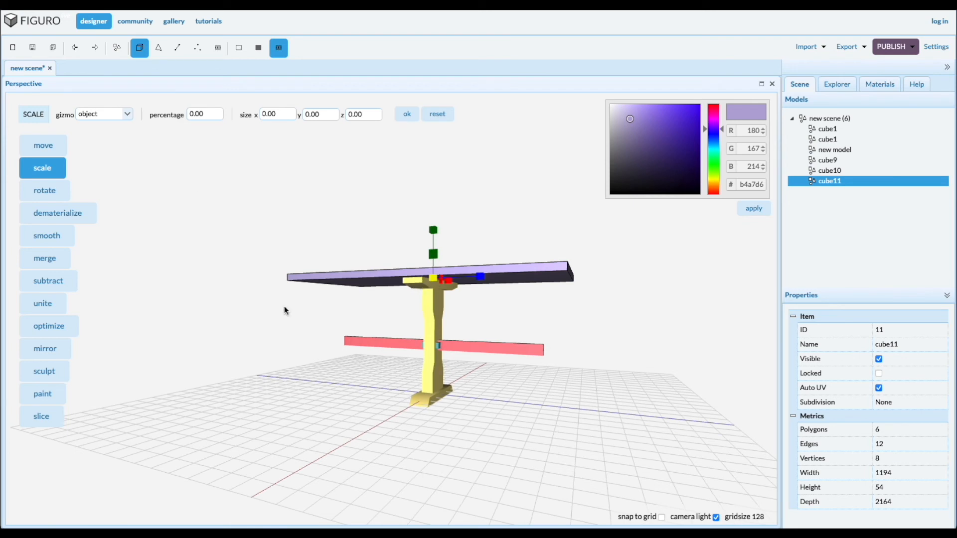
Select all parts of the support except the red beam and tabletop, and duplicate them in place
click(210, 166)
drag(255, 227, 639, 433)
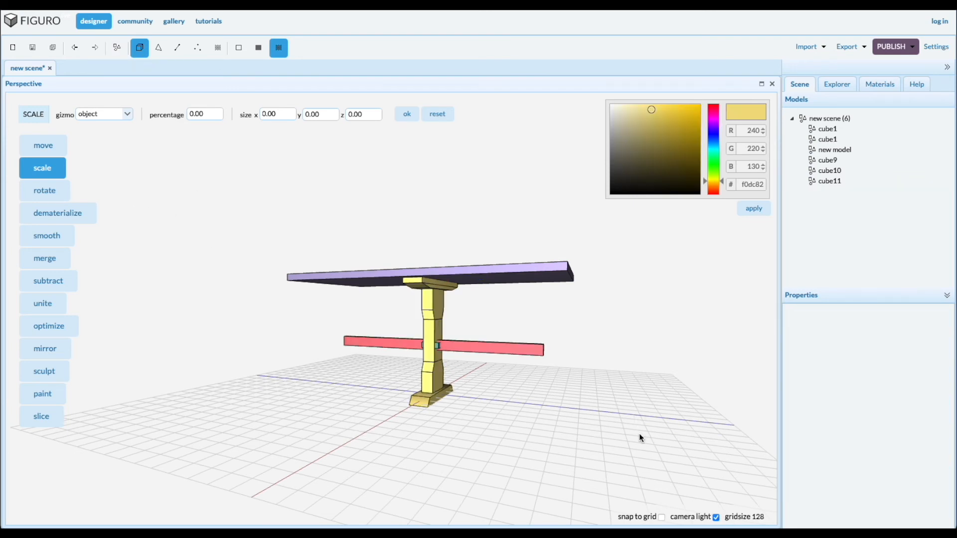
click(471, 370)
click(490, 349)
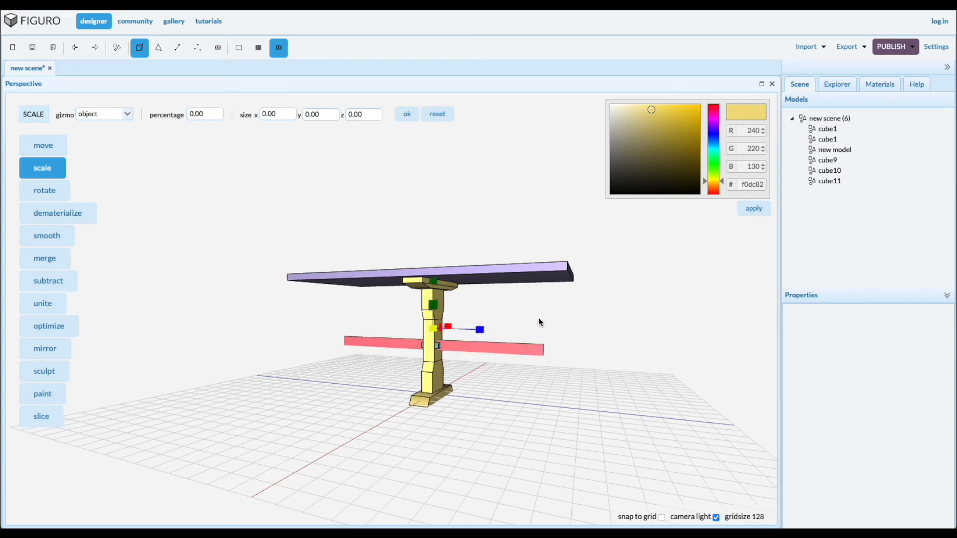
shift+click(486, 271)
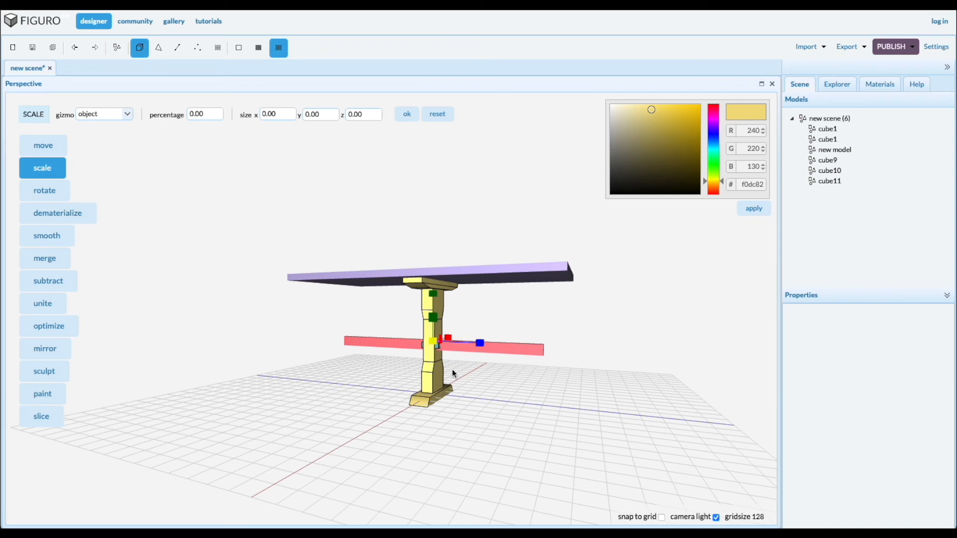
key(ctrl+v)
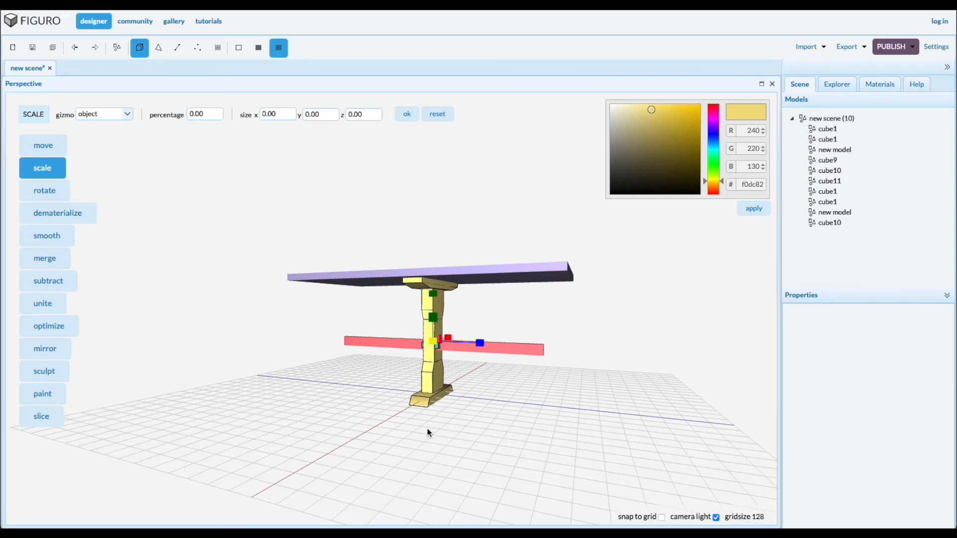
Move the duplicated support along z to one end of the red beam
click(41, 146)
drag(478, 340, 396, 337)
drag(492, 437, 502, 440)
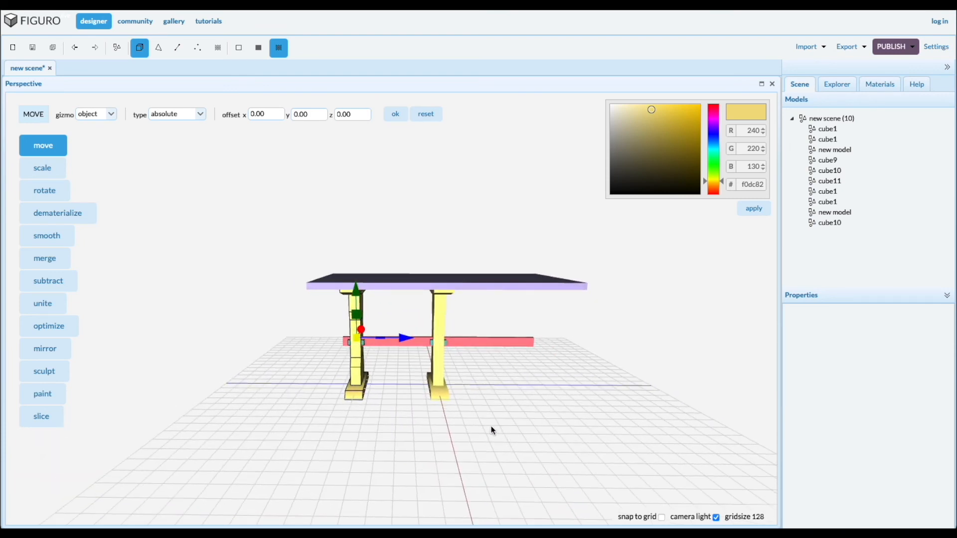
drag(357, 367, 400, 332)
drag(462, 415, 571, 474)
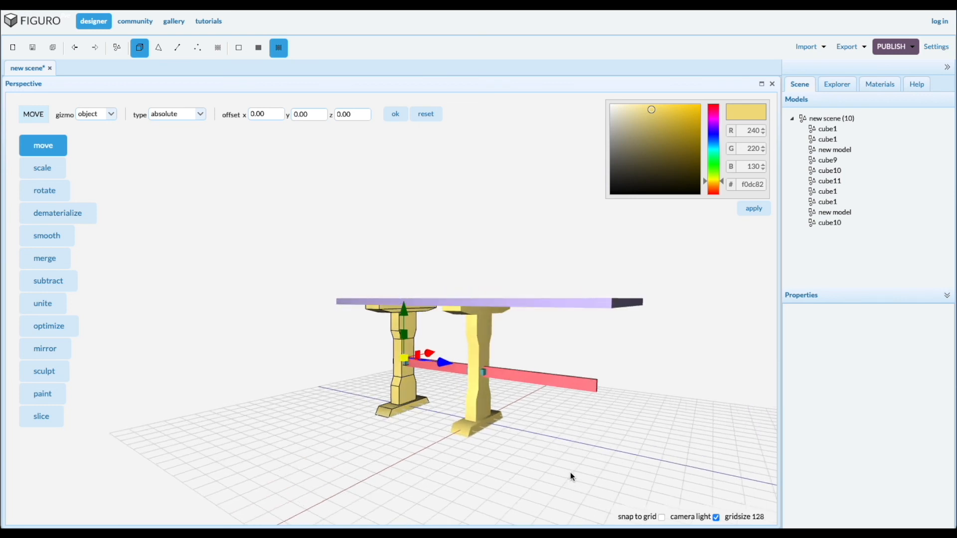
Mirror the duplicated support to create a matching one at the opposite end of the beam
click(50, 356)
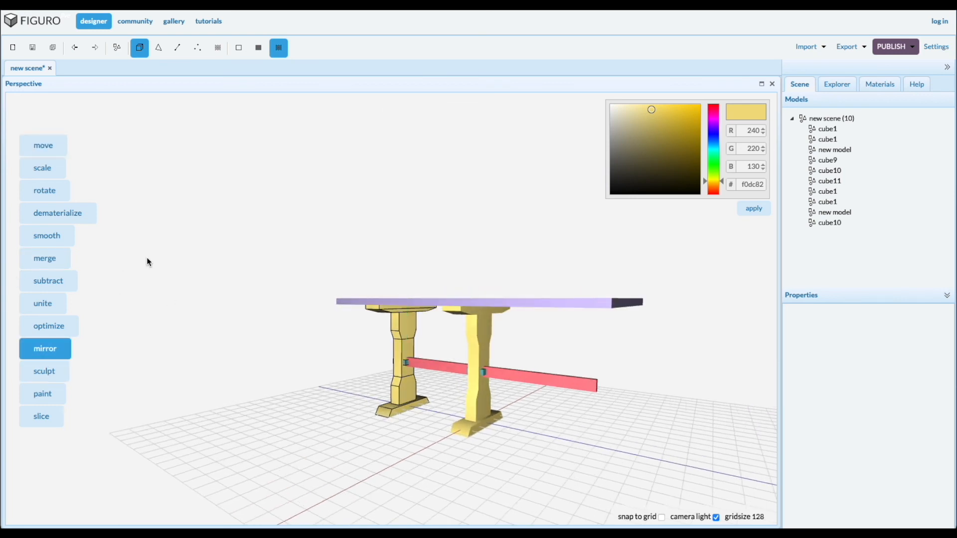
click(133, 118)
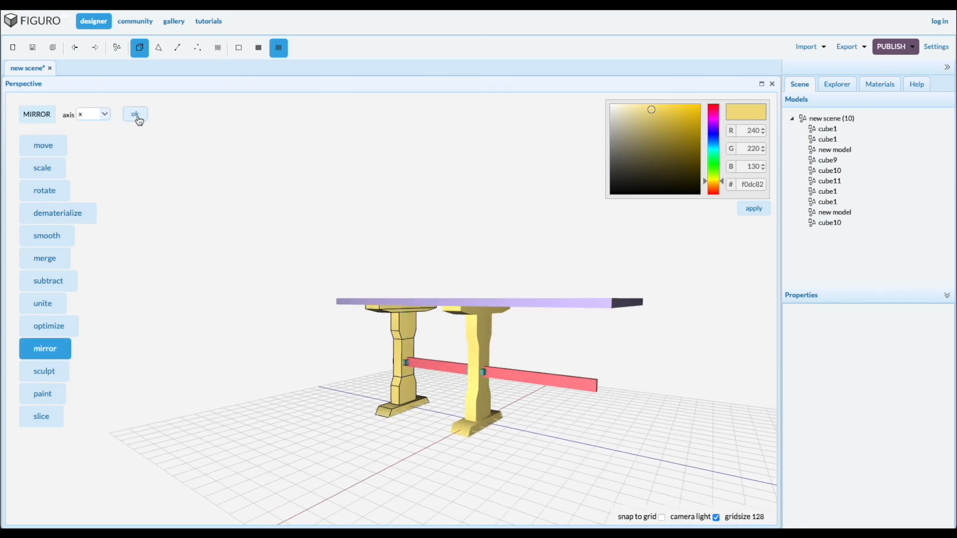
drag(420, 393, 432, 389)
mouse_move(446, 463)
mouse_down()
mouse_move(459, 471)
mouse_move(431, 465)
mouse_up()
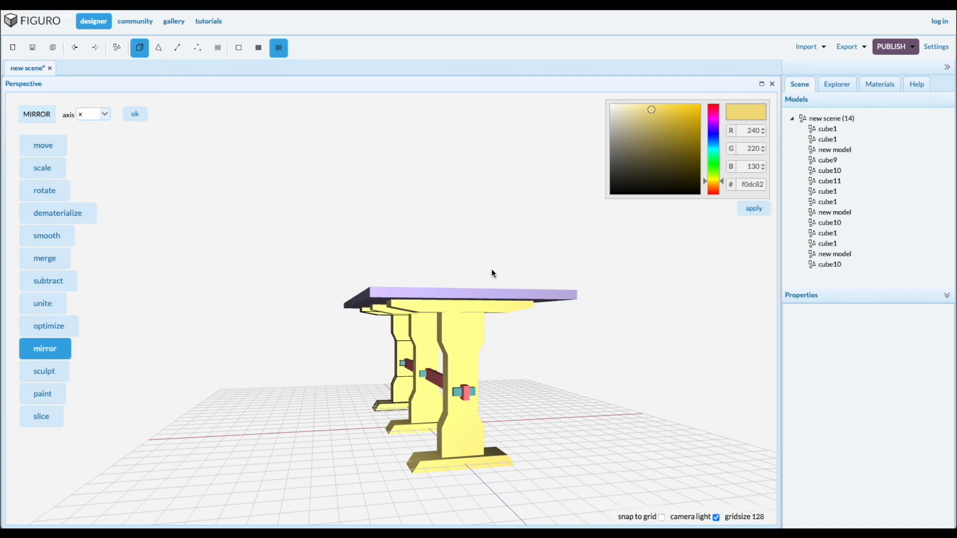
drag(311, 475, 343, 465)
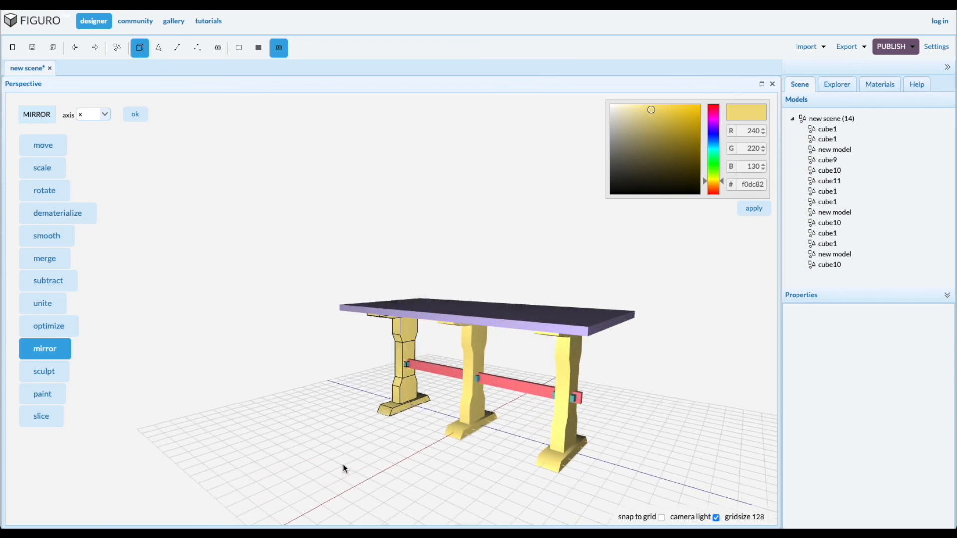